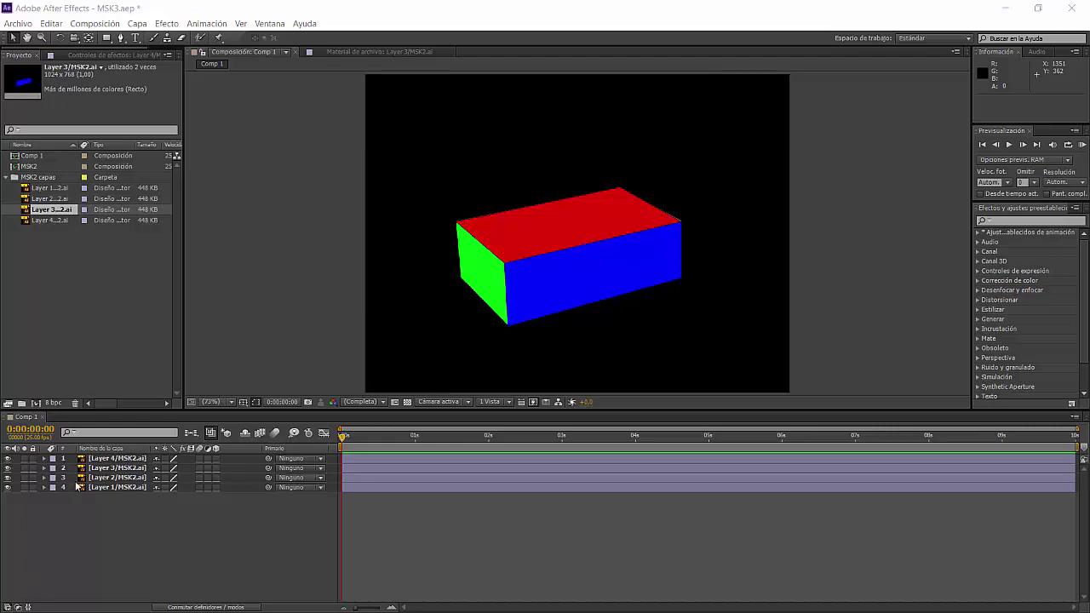
- Toggle layer visibility to find which layer is the green box face
click(6, 486)
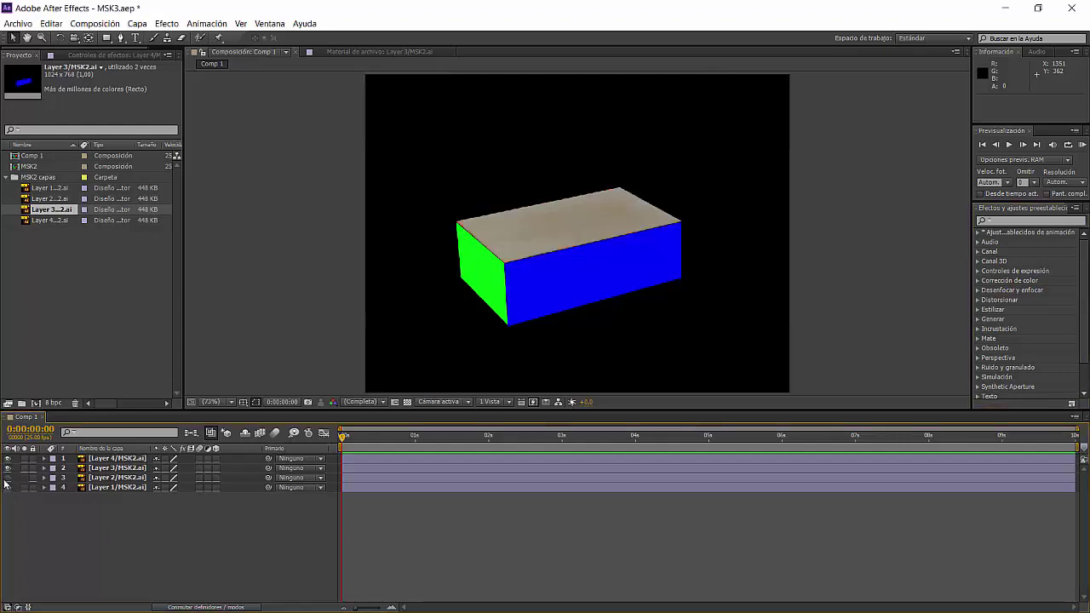
click(7, 487)
click(7, 468)
click(7, 468)
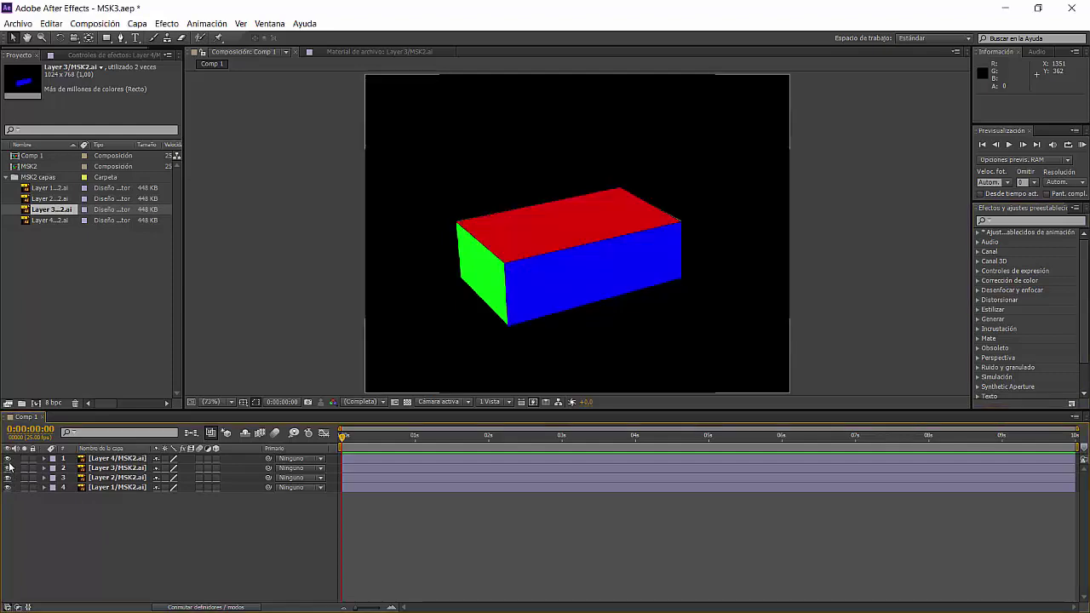
click(7, 459)
click(7, 459)
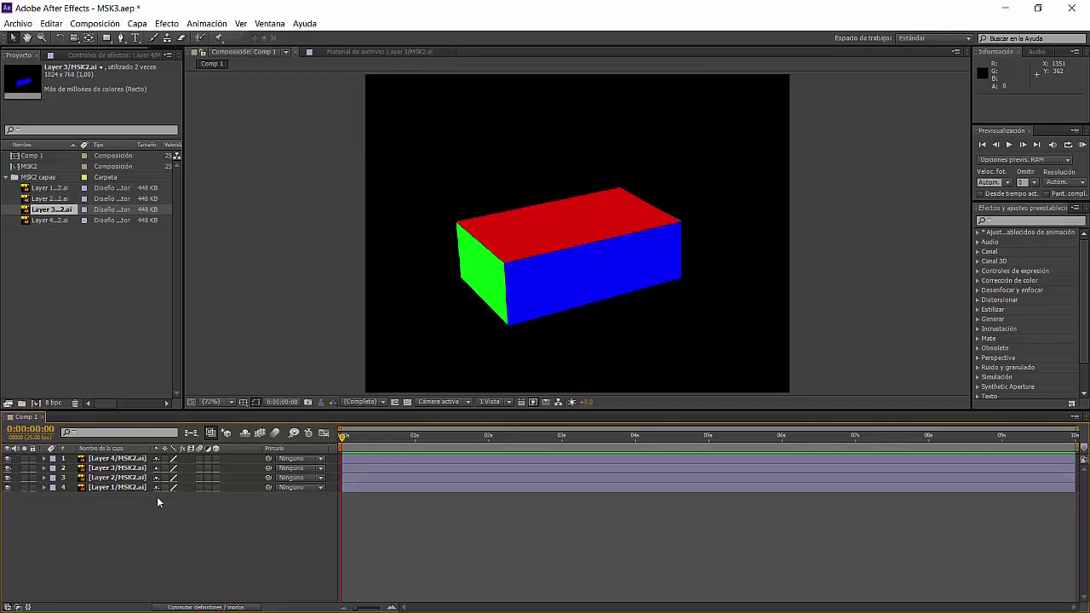
- Create a shape layer from the Layer 4 vector layer and compare it with the original
click(101, 460)
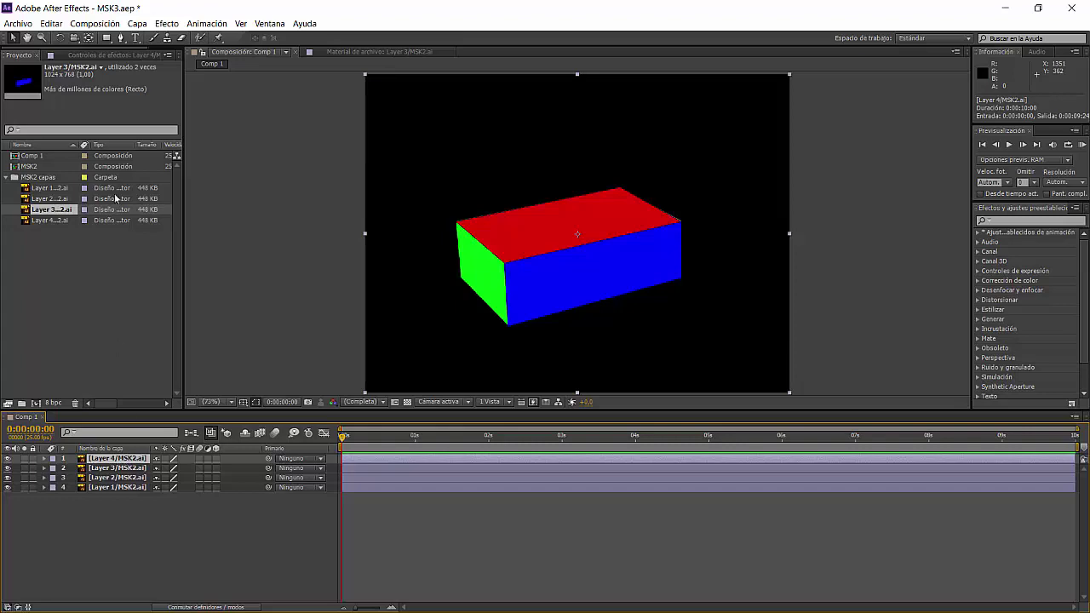
click(136, 25)
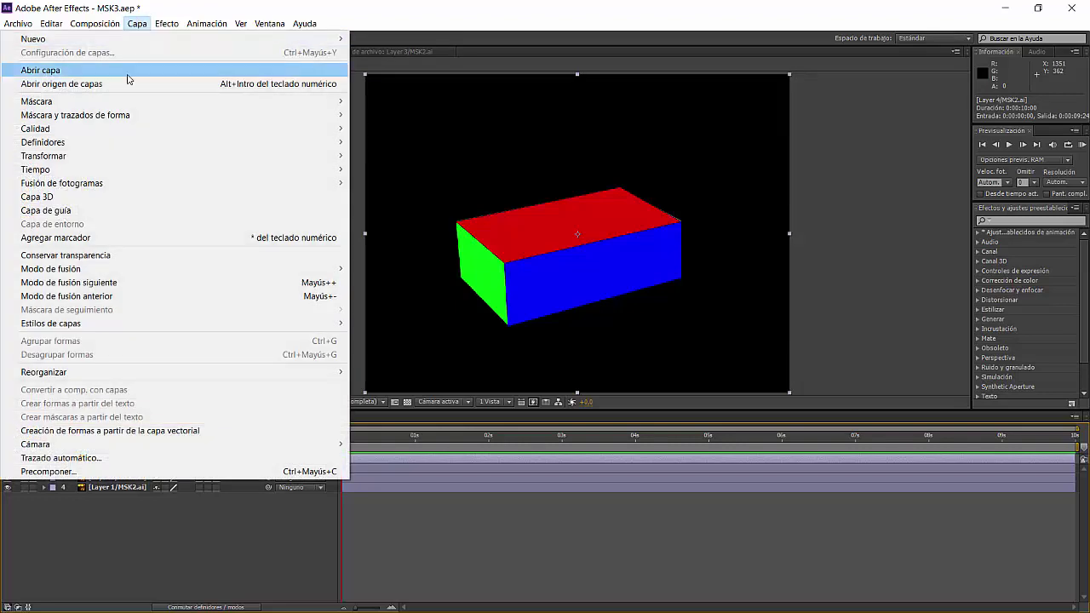
click(161, 432)
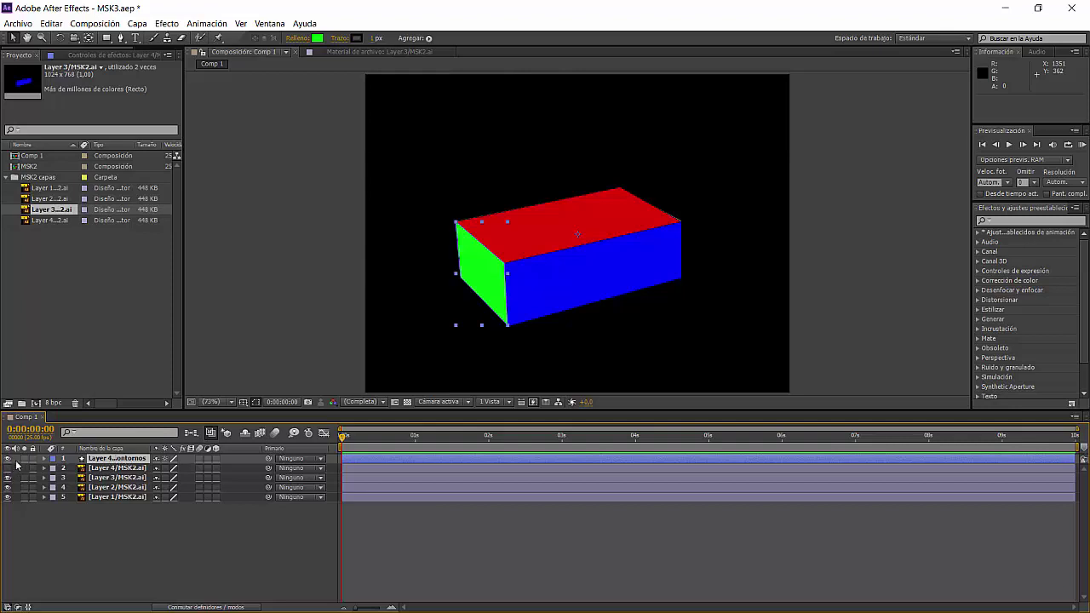
click(7, 459)
click(8, 459)
- Expand the new shape layer's Contenido > Grupo 1 to show path, stroke and fill
click(44, 459)
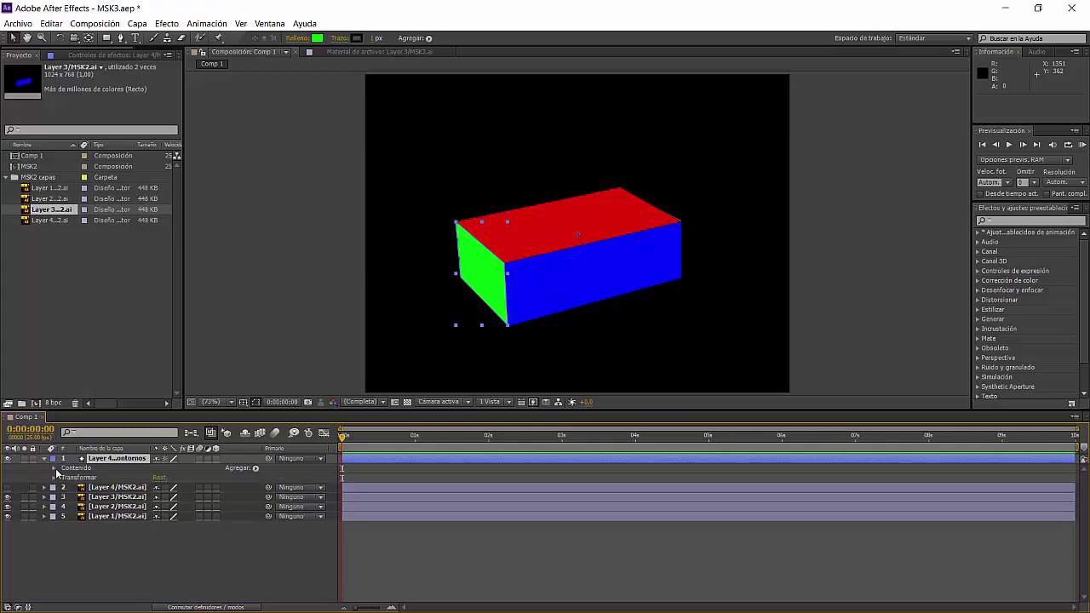
click(55, 469)
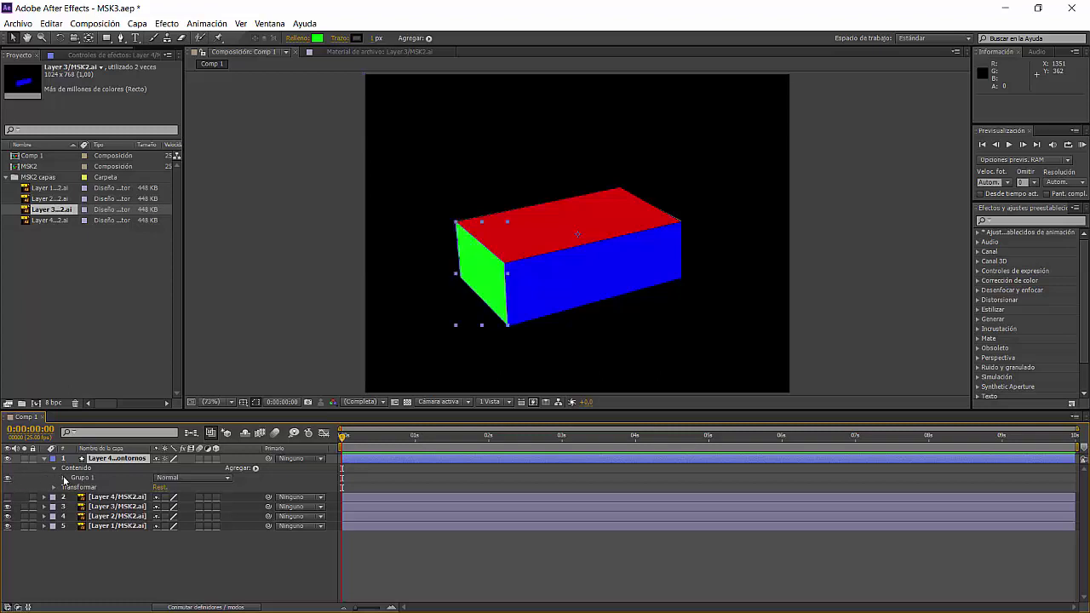
click(64, 479)
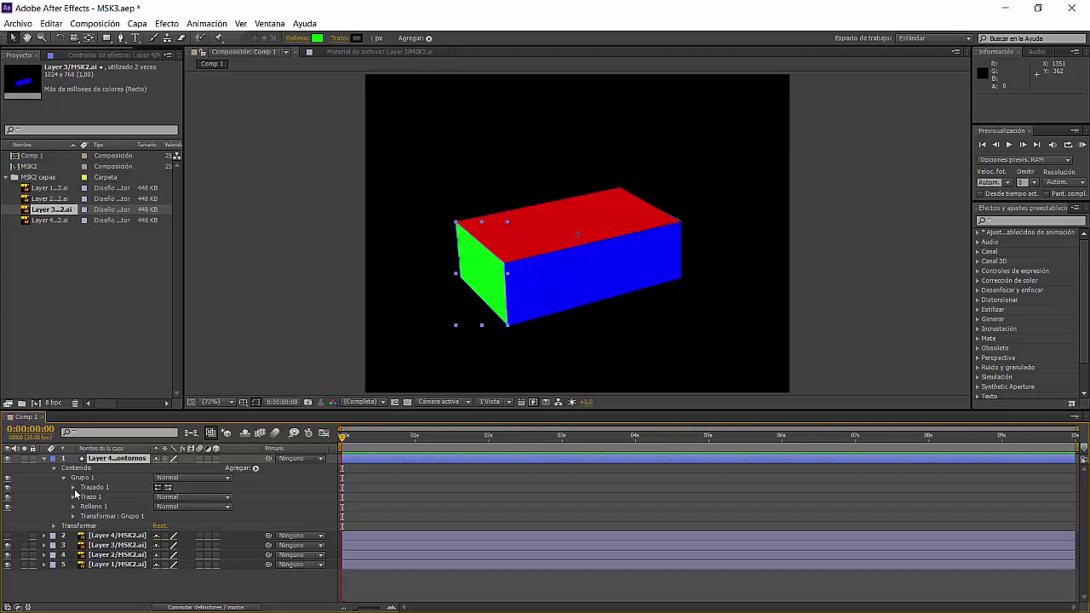
- Set Relleno 1's colour to white (FFFFFF) and its opacity to 0%
click(74, 507)
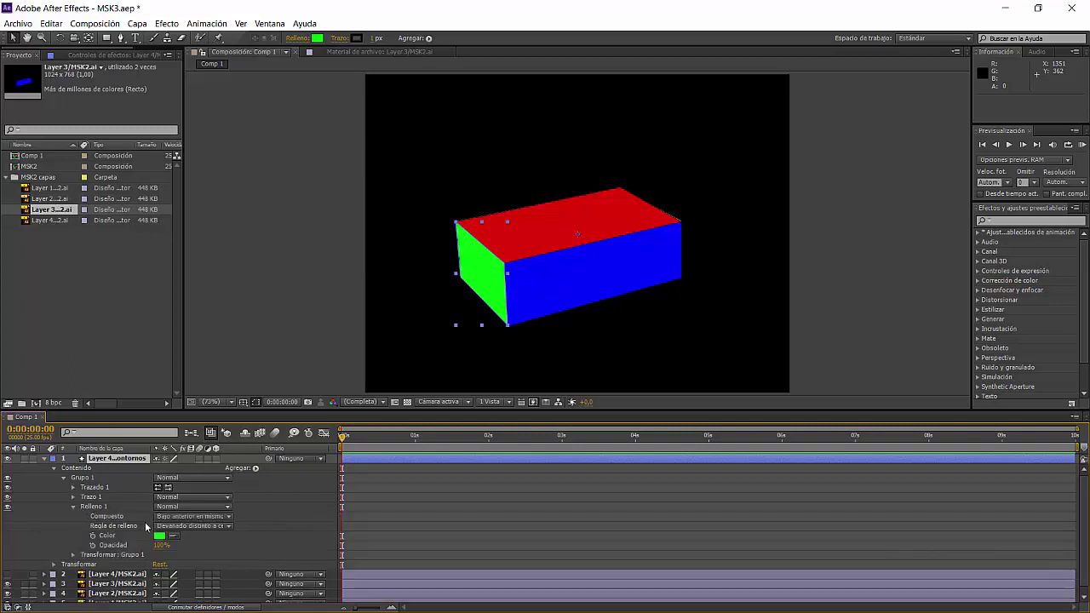
click(181, 507)
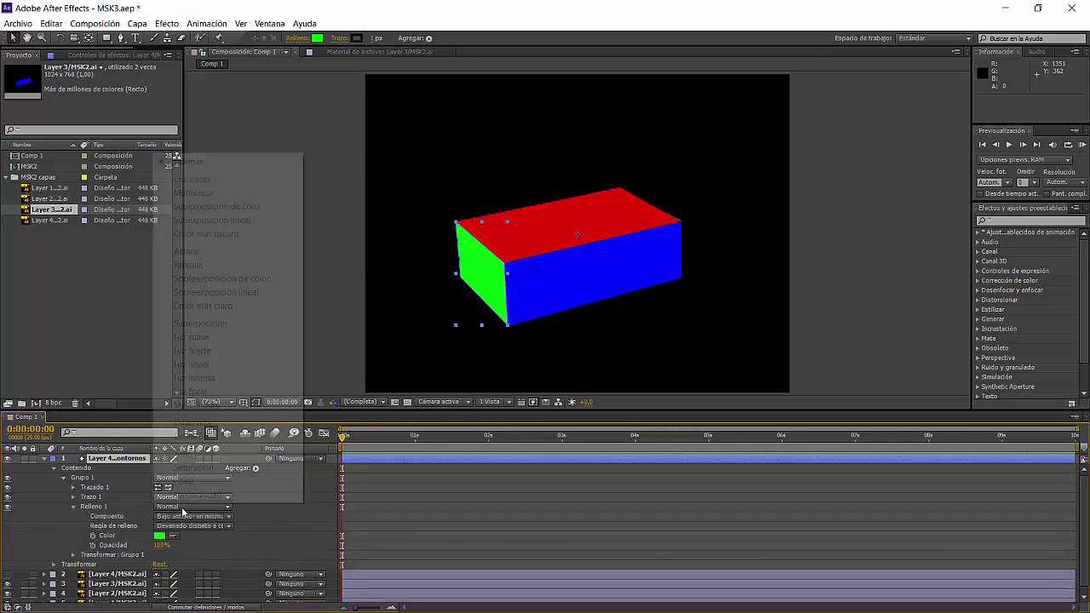
click(159, 535)
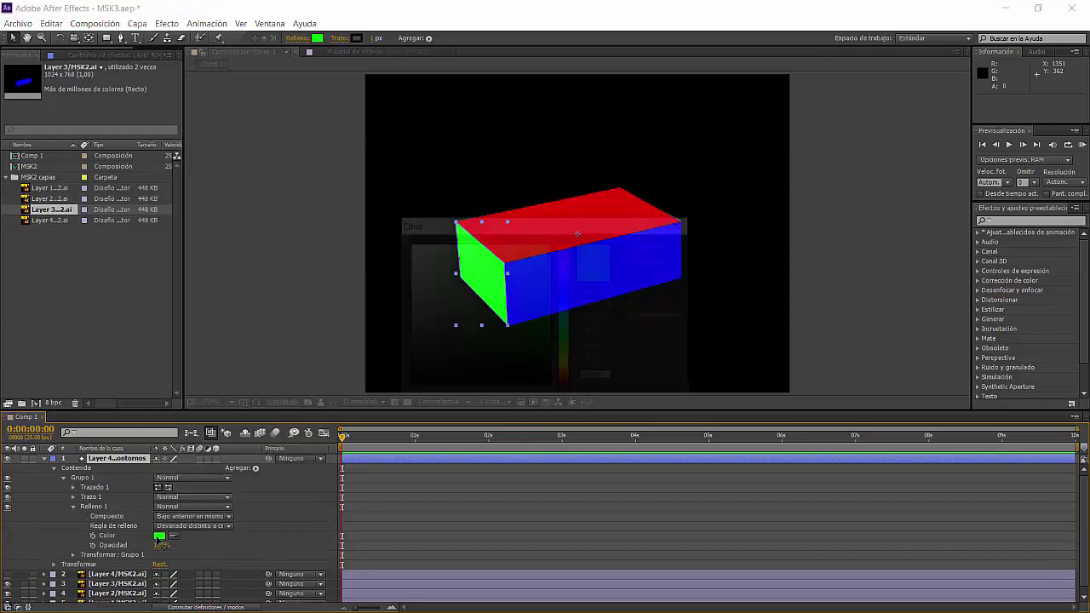
click(461, 290)
drag(410, 263, 369, 231)
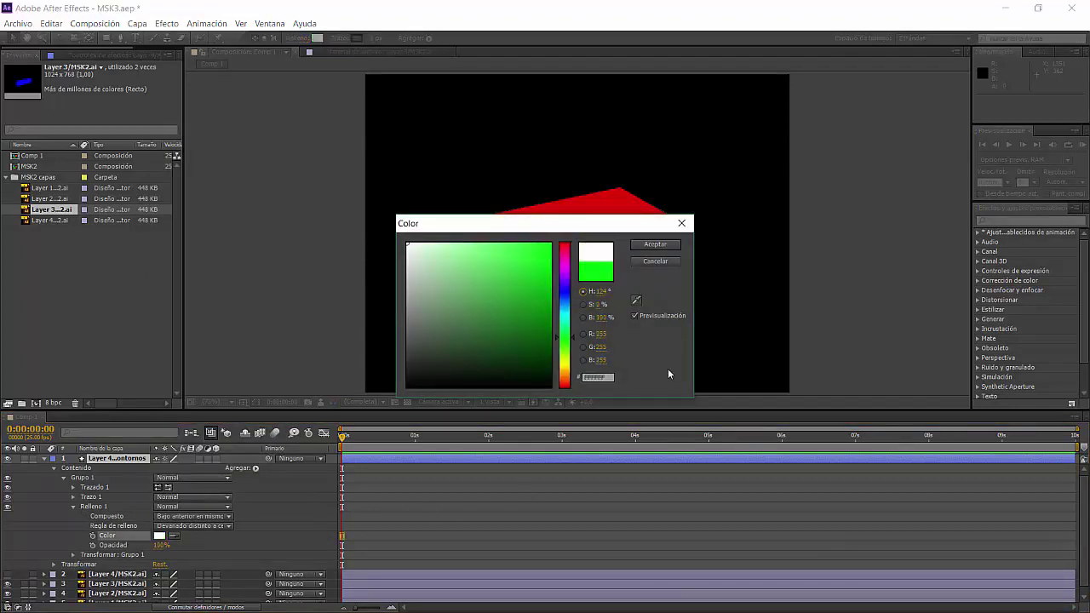
click(655, 244)
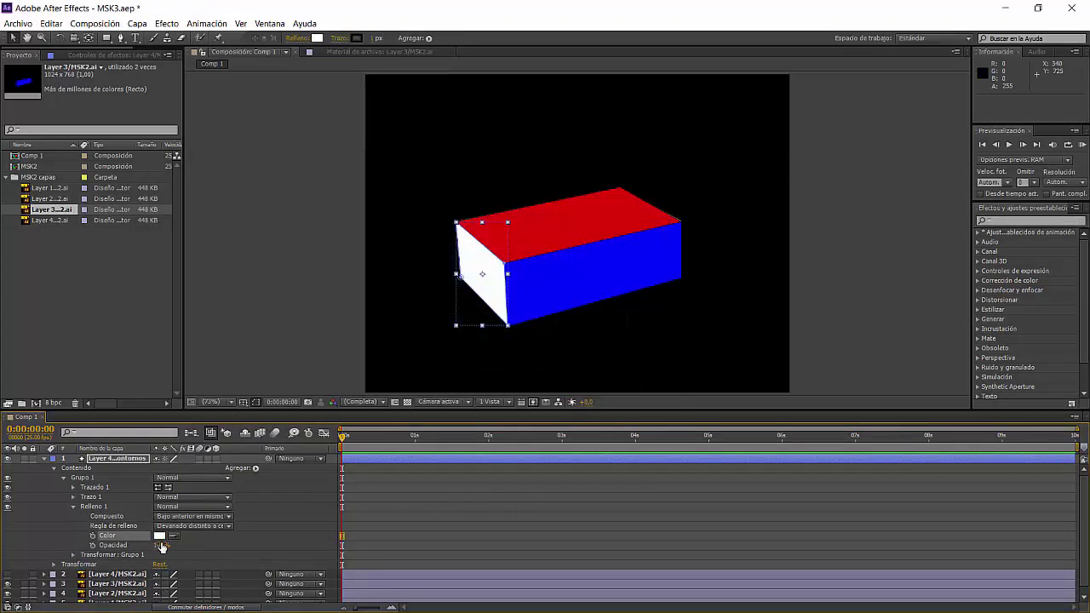
drag(158, 545, 119, 557)
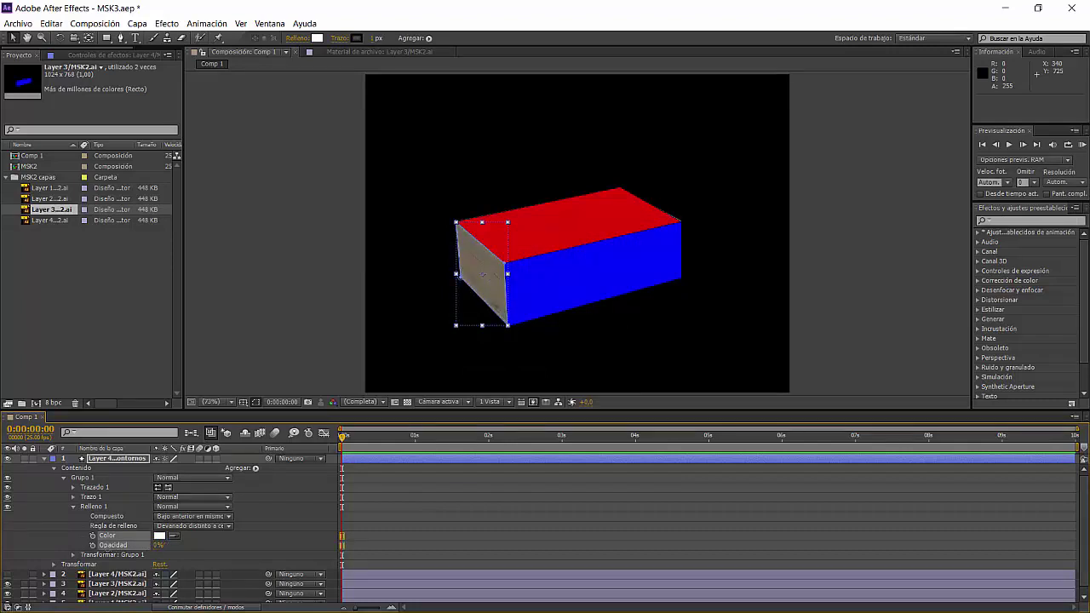
- Make Trazo 1 white (FFFFFF) with a stroke width of 3
click(73, 497)
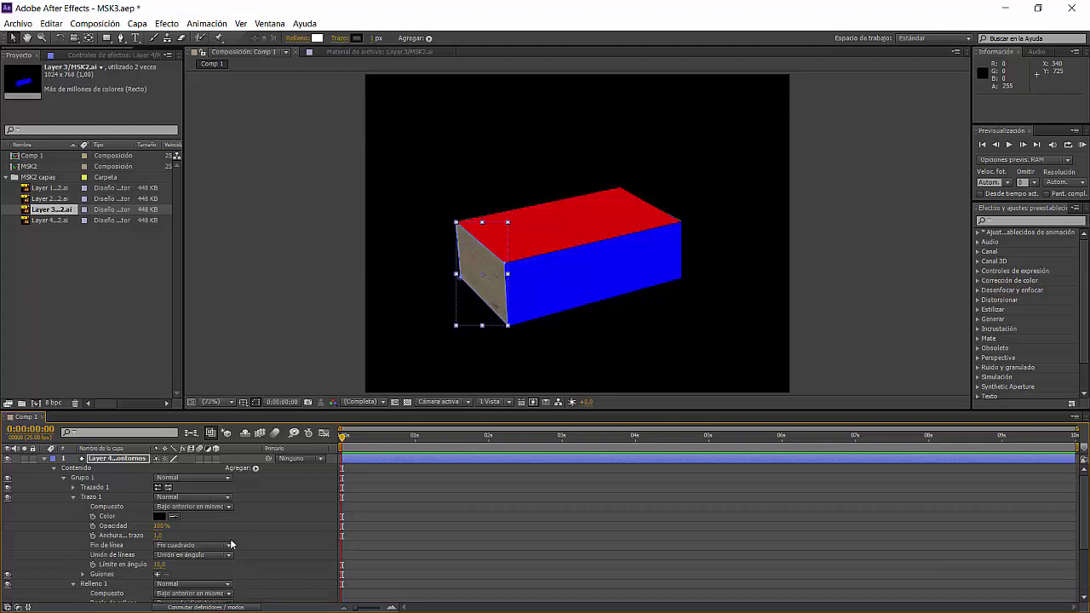
mouse_move(157, 535)
mouse_down()
mouse_move(170, 535)
mouse_move(153, 536)
mouse_up()
click(159, 516)
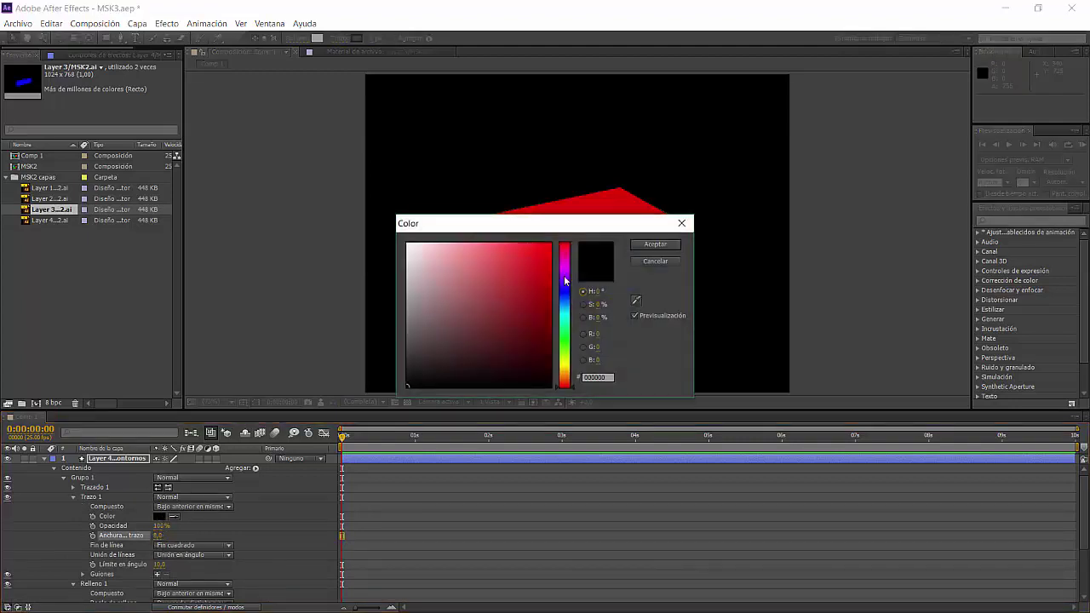
drag(502, 274, 384, 226)
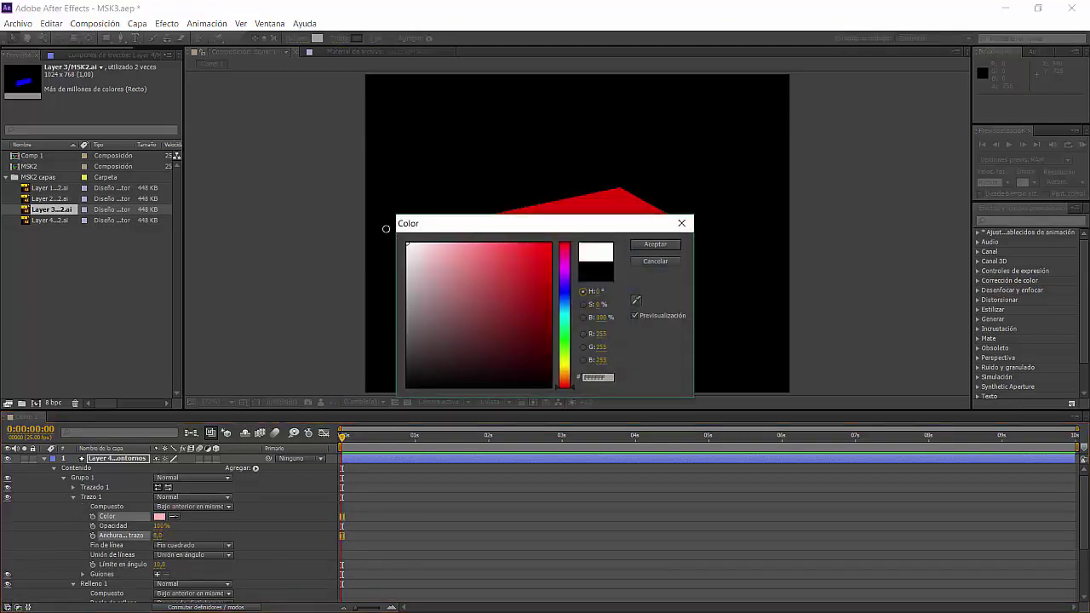
click(656, 245)
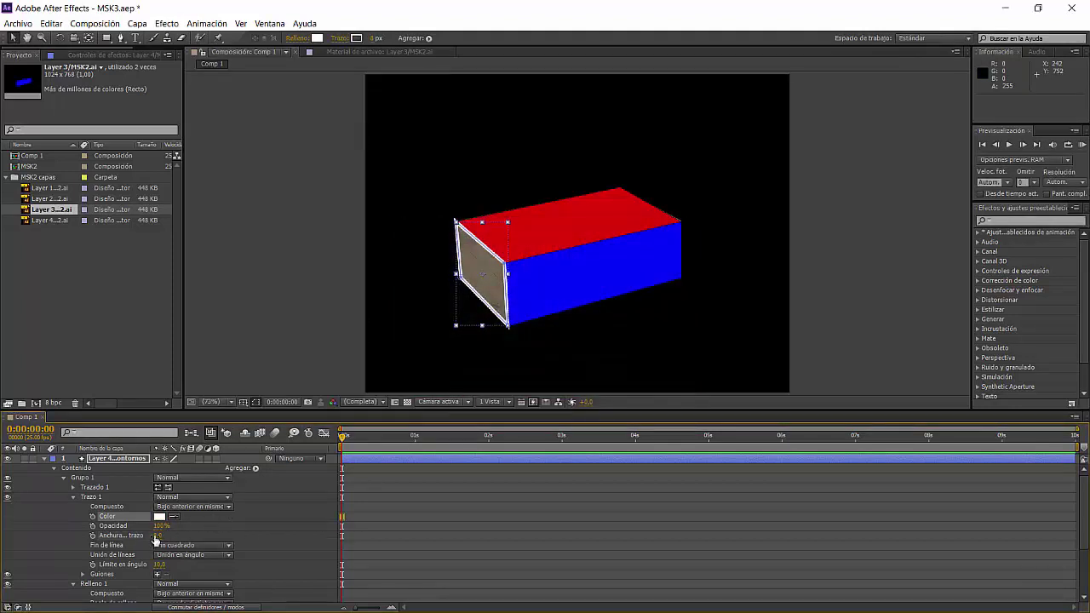
click(158, 535)
text(3)
key(Return)
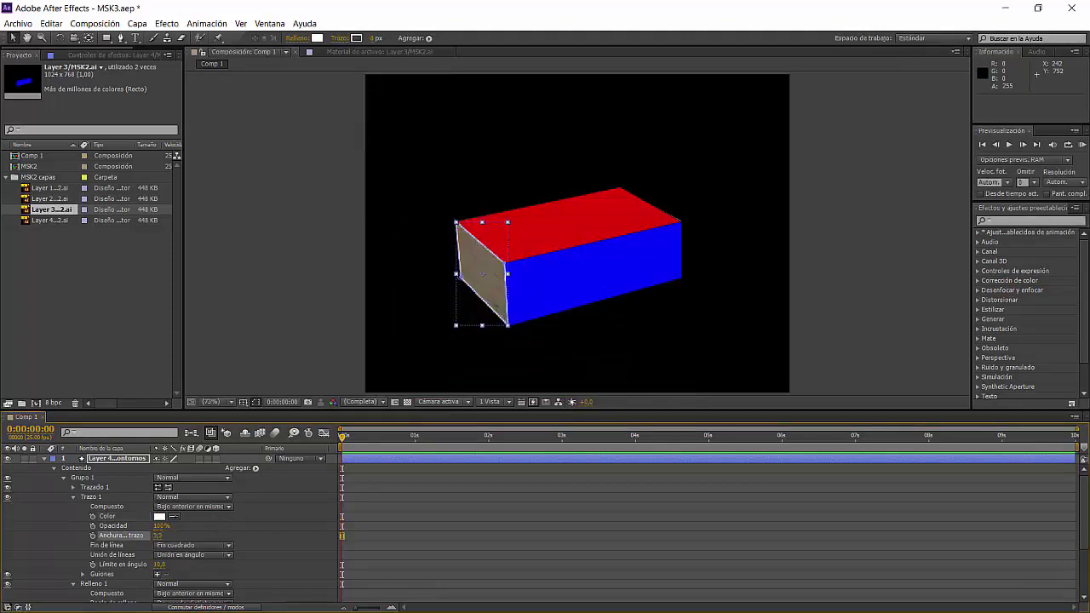
- Create shape layers from the Layer 3 and Layer 2 vector layers
click(63, 481)
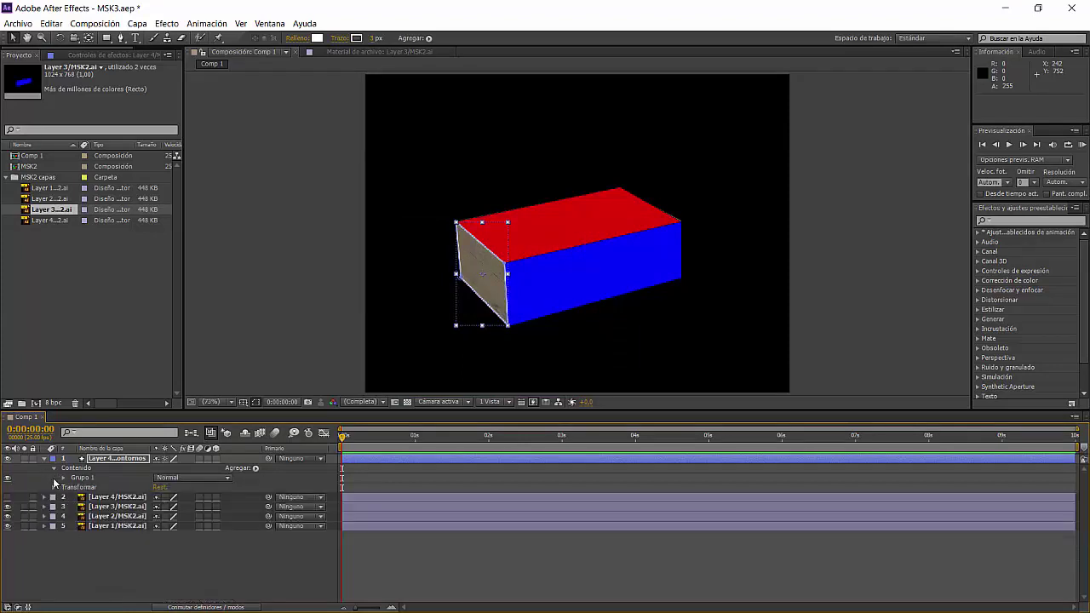
click(109, 498)
click(111, 506)
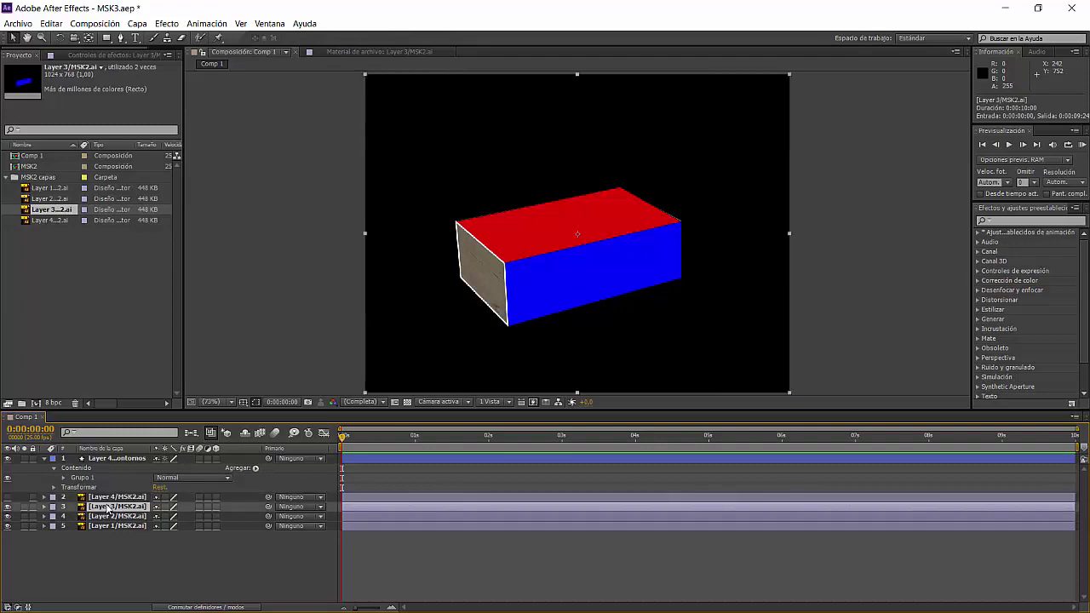
click(137, 23)
click(119, 431)
click(118, 525)
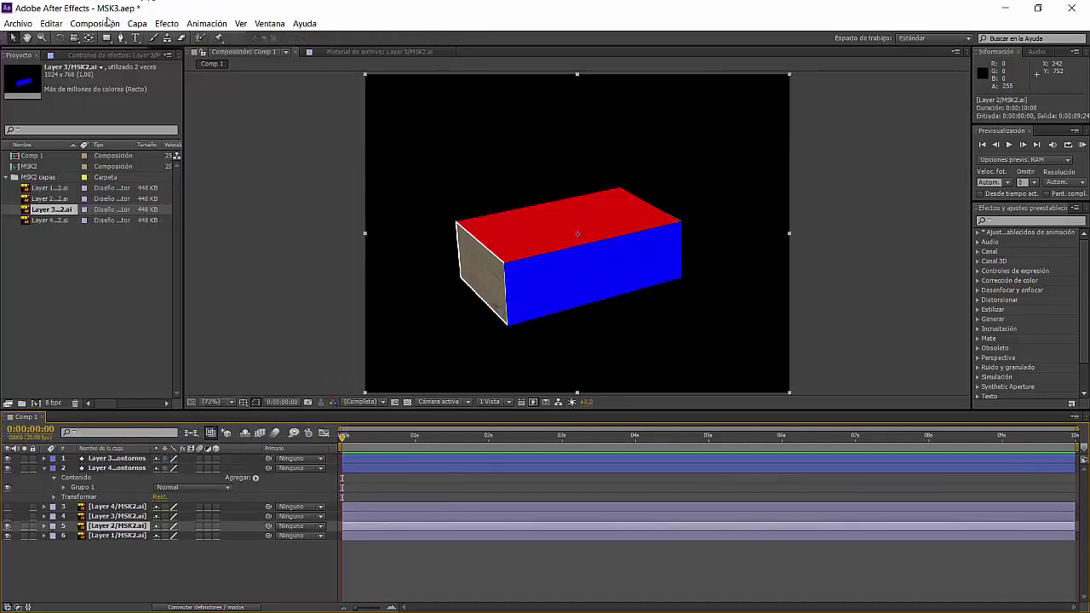
click(106, 24)
click(120, 429)
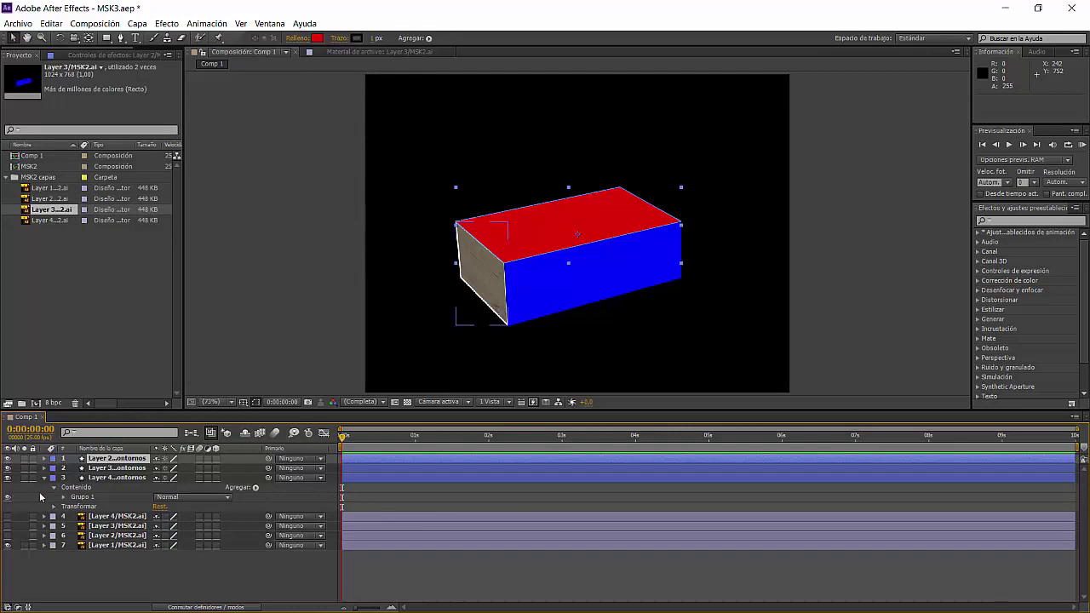
- Expand the blue front face's outline layer to show its Grupo 1
click(50, 475)
click(44, 468)
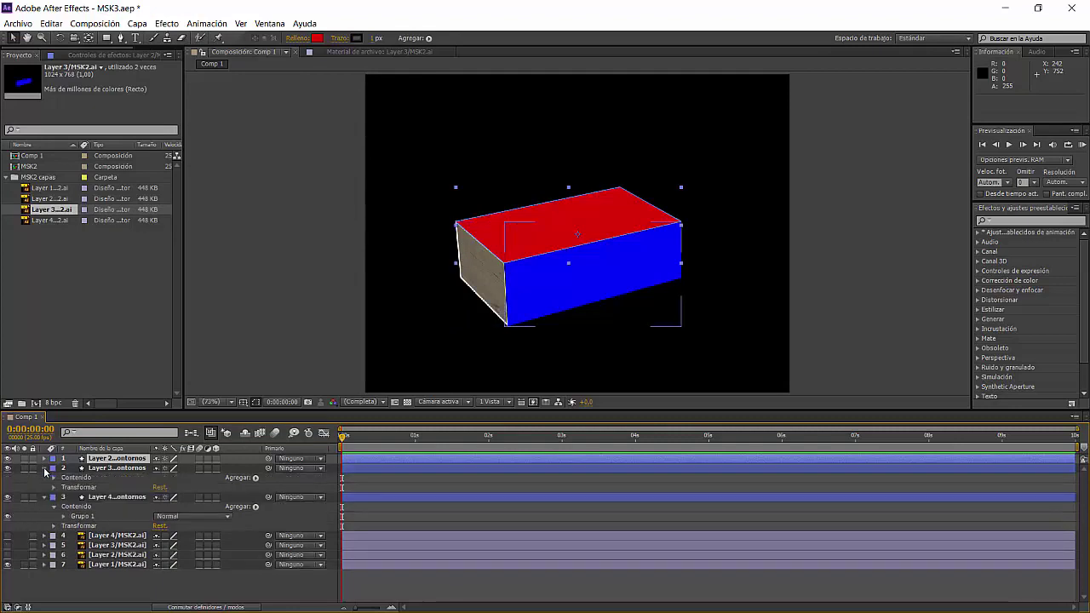
click(53, 478)
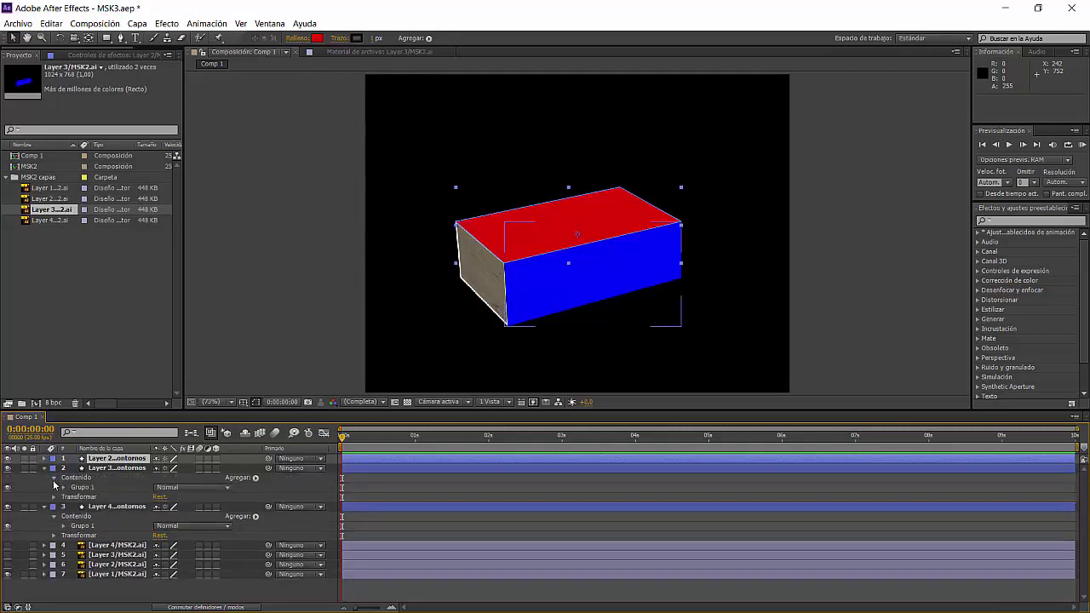
- Cut the blue front face's Grupo 1 and paste it into the side-face layer as Grupo 2
click(79, 489)
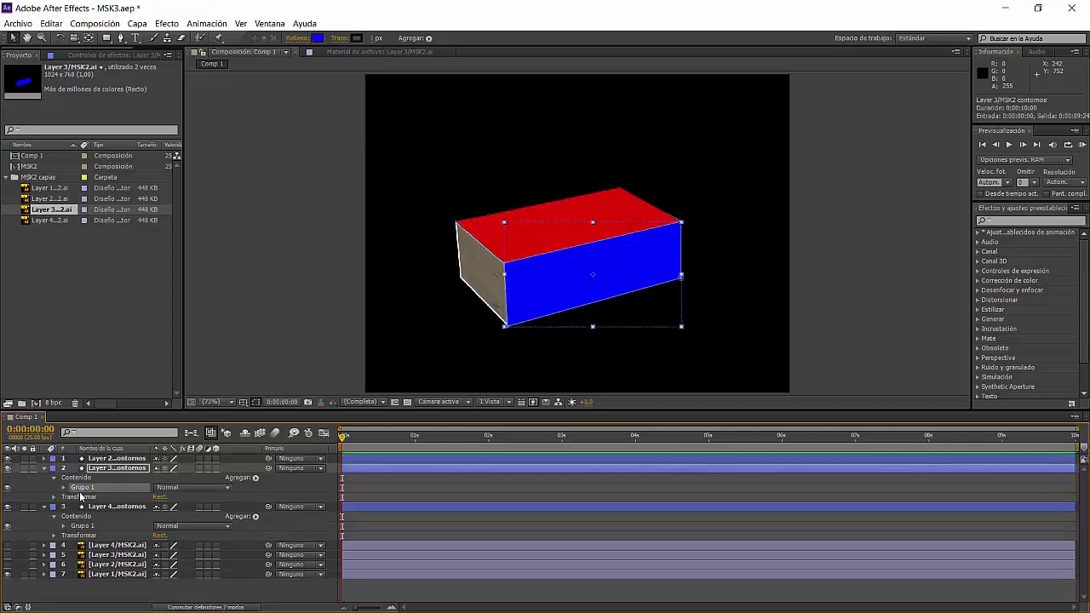
key(ctrl+x)
click(86, 516)
key(ctrl+v)
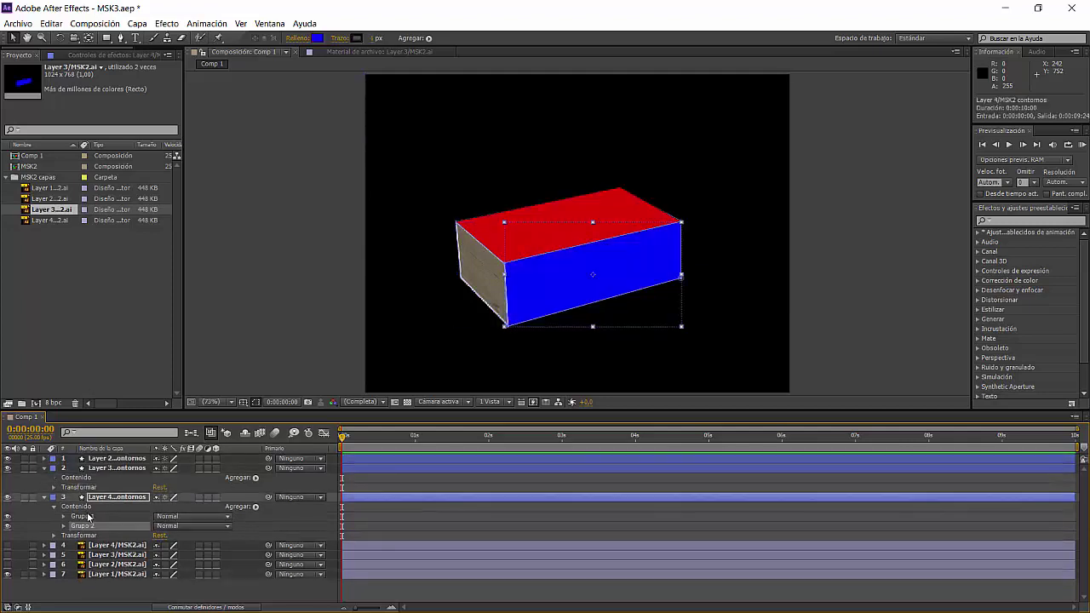
- Move the red top face's group into the side-face layer as Grupo 3, deleting the emptied layer
click(45, 459)
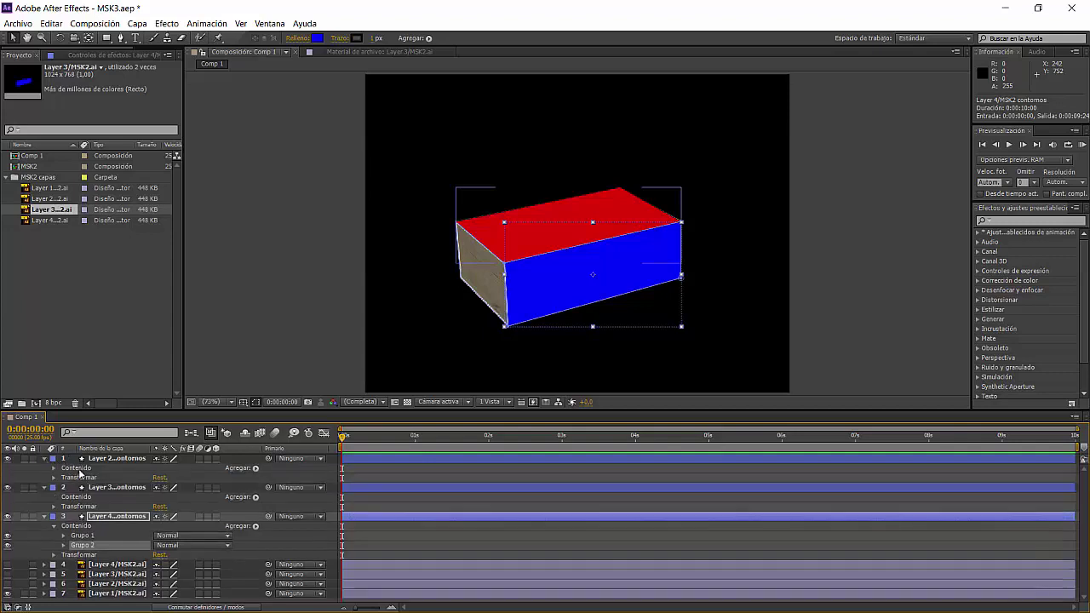
click(55, 468)
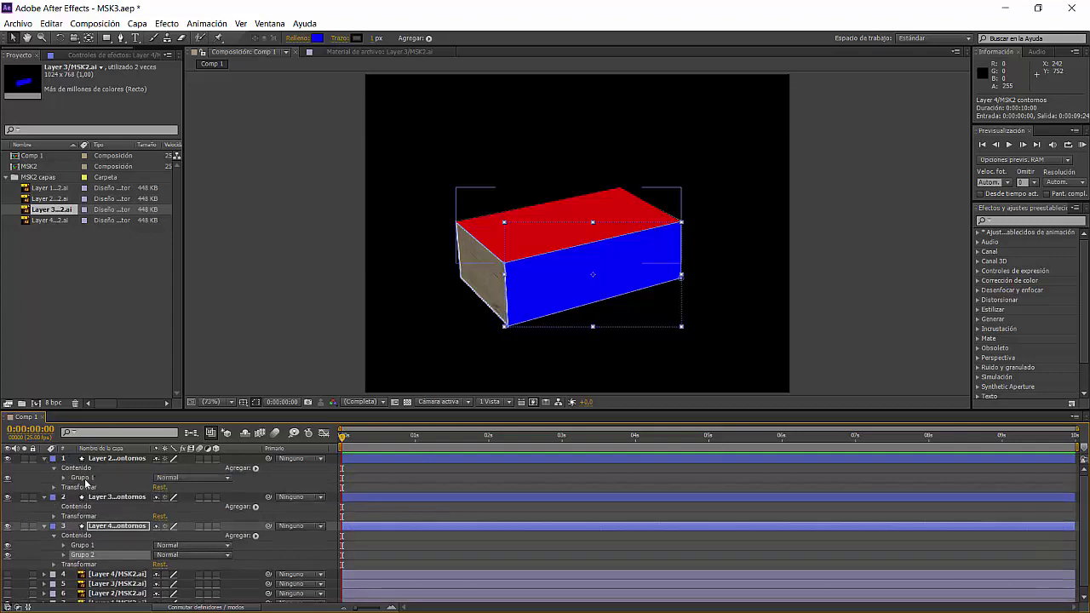
click(85, 479)
key(ctrl+x)
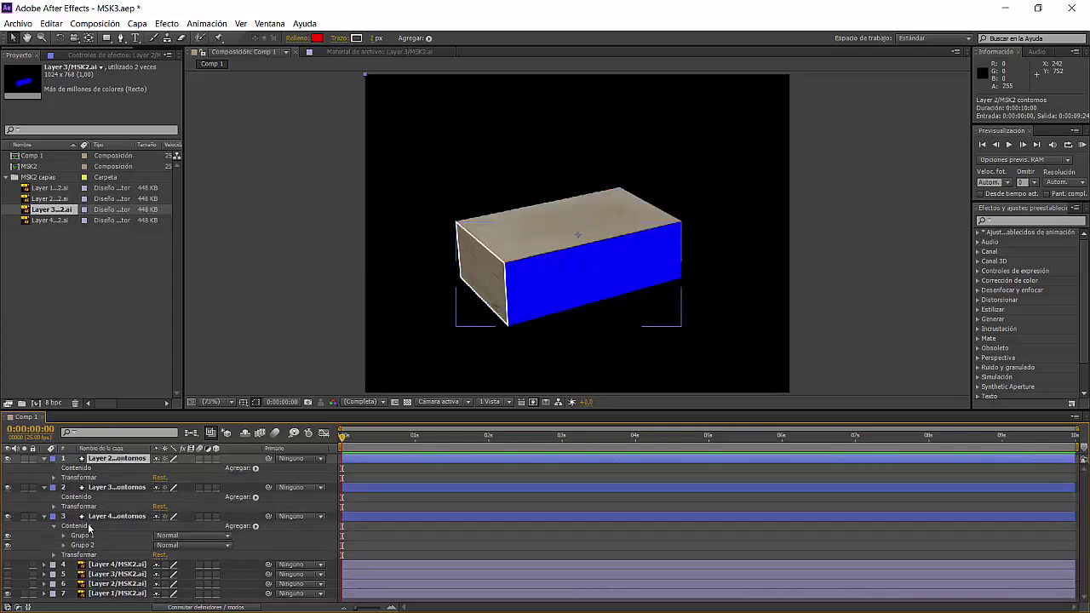
click(90, 526)
key(ctrl+v)
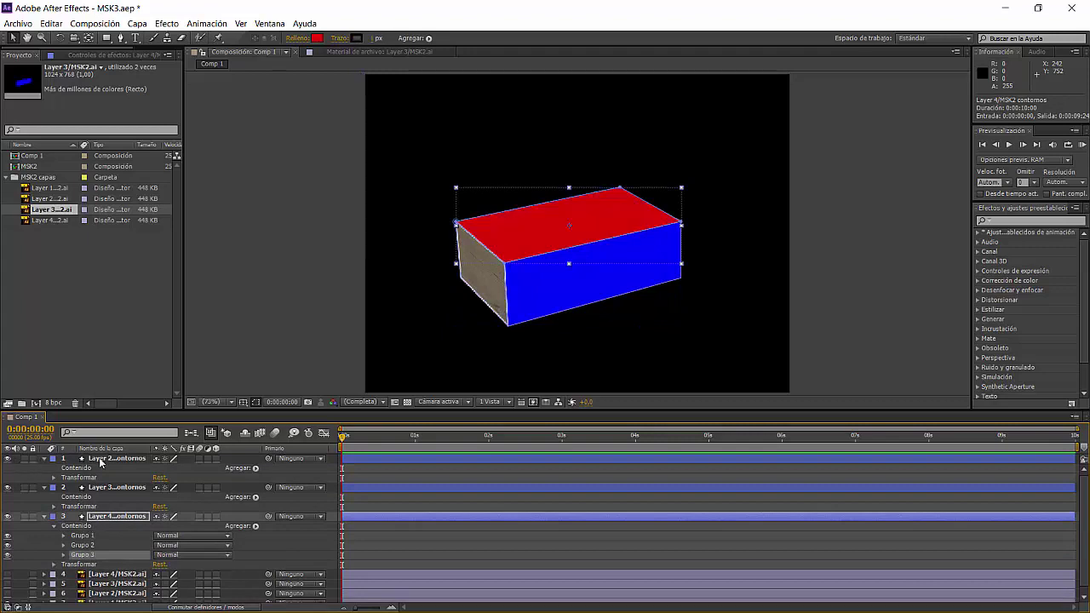
click(107, 461)
key(Delete)
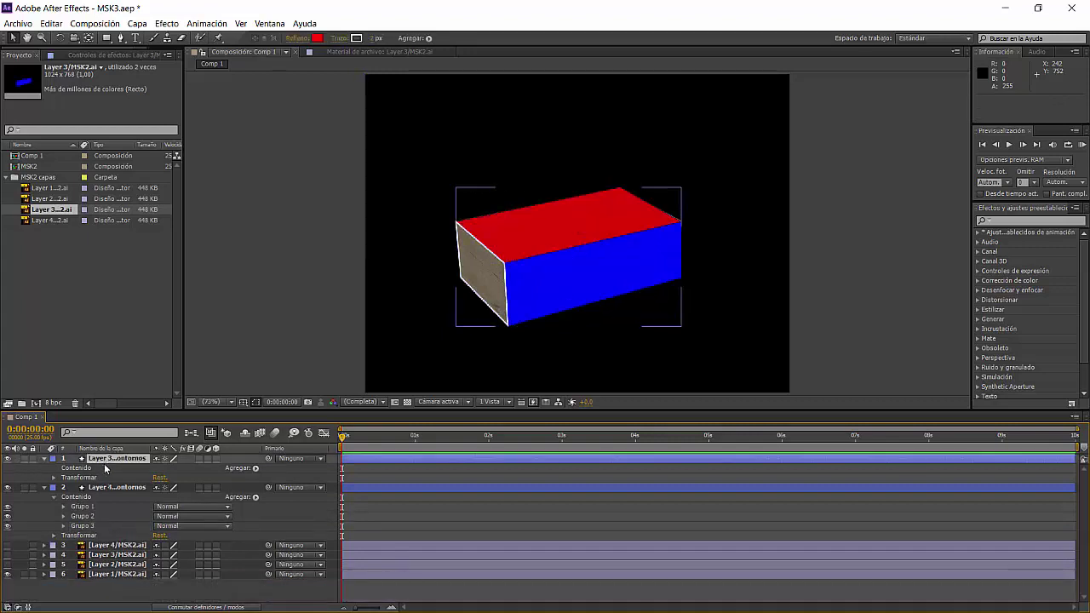
- Delete the remaining empty shape layer and inspect Grupo 1's Trazo 1 and Relleno 1
key(Delete)
click(62, 480)
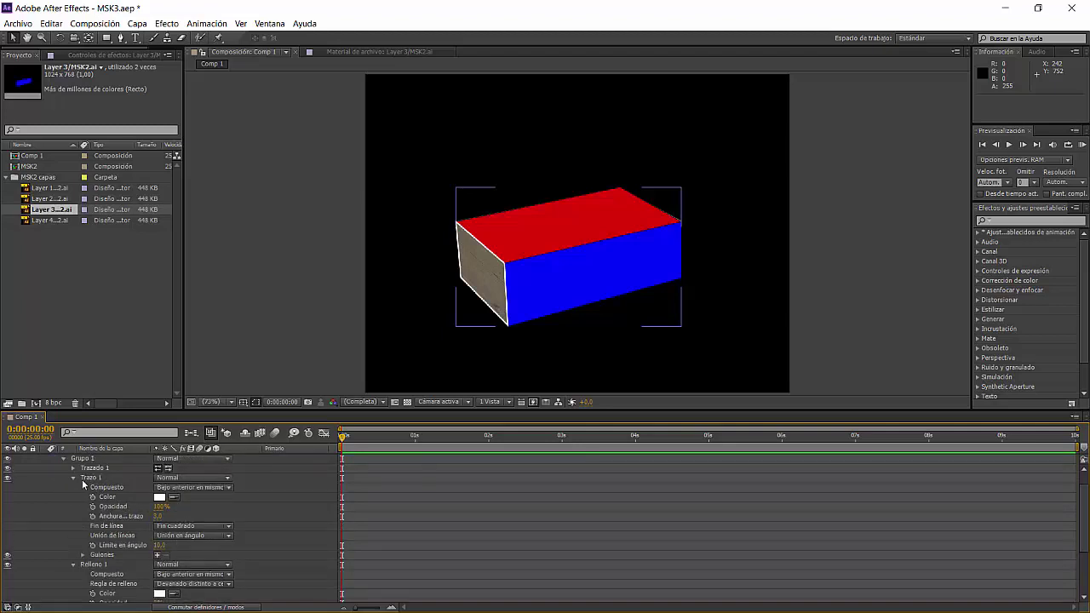
click(74, 478)
click(90, 478)
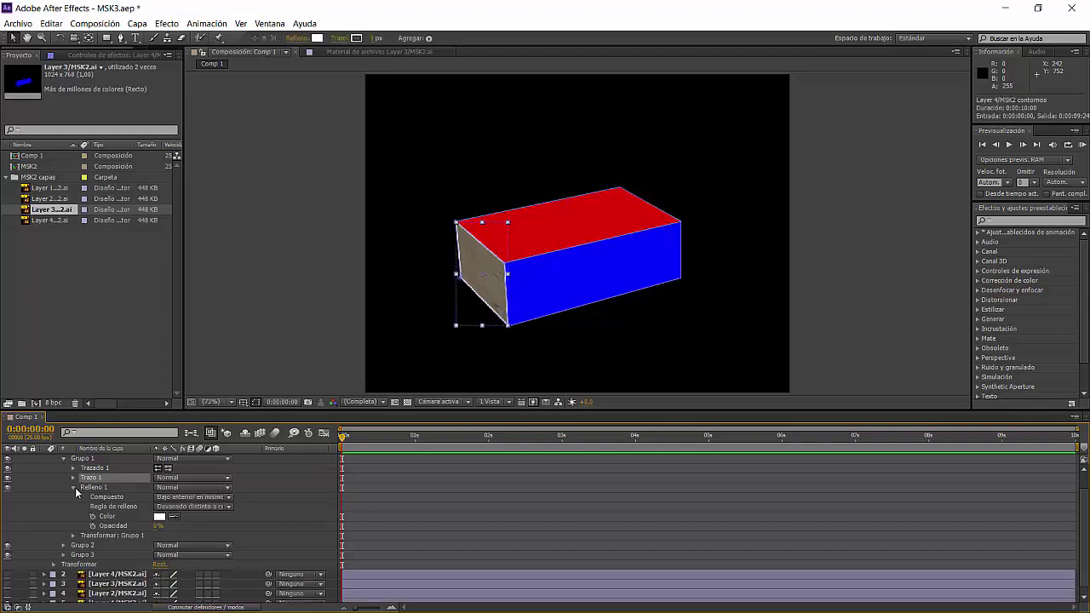
click(73, 487)
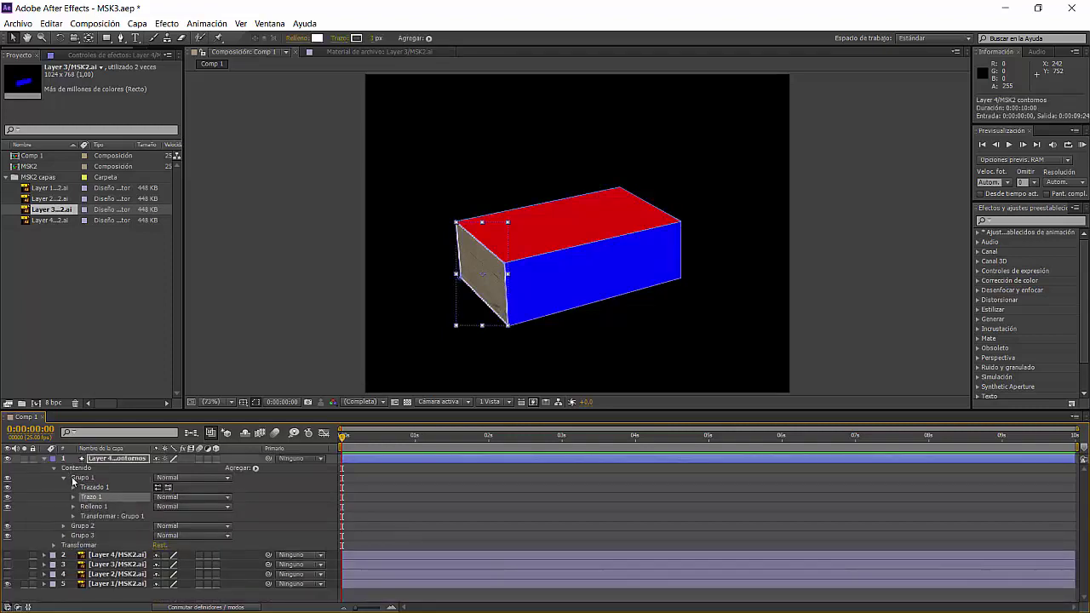
click(64, 528)
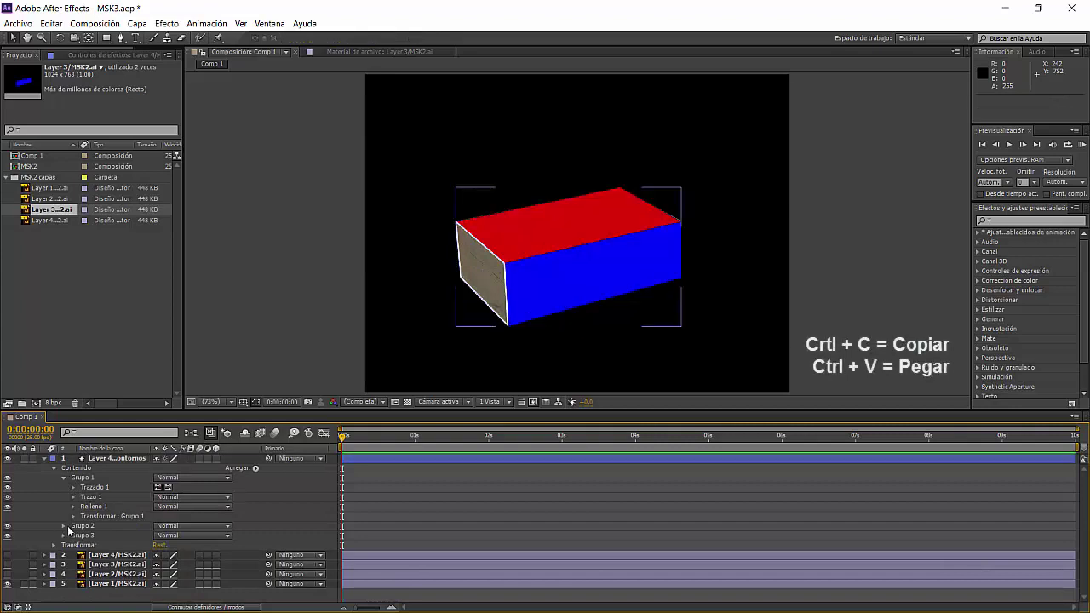
- Copy Grupo 1's transparent Relleno 1 onto the fills of Grupo 2 and Grupo 3
click(63, 527)
click(94, 545)
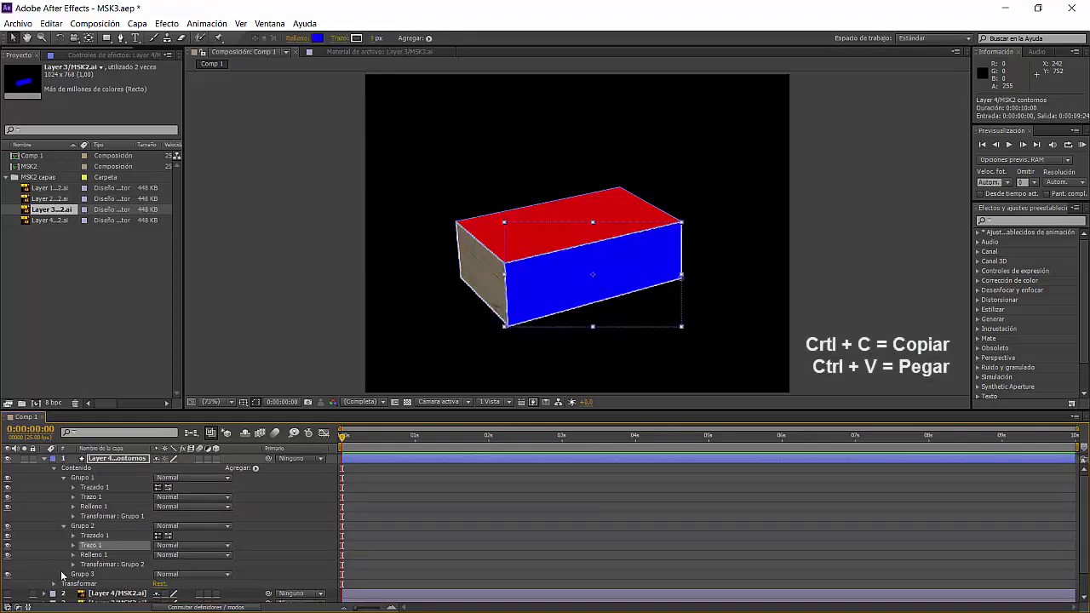
click(63, 574)
click(93, 577)
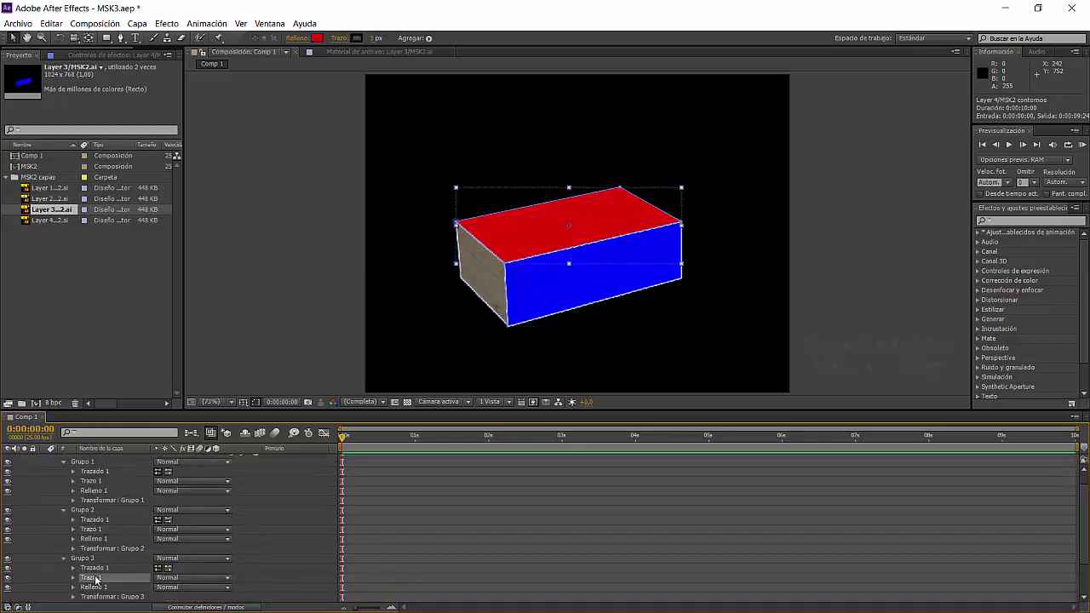
click(92, 491)
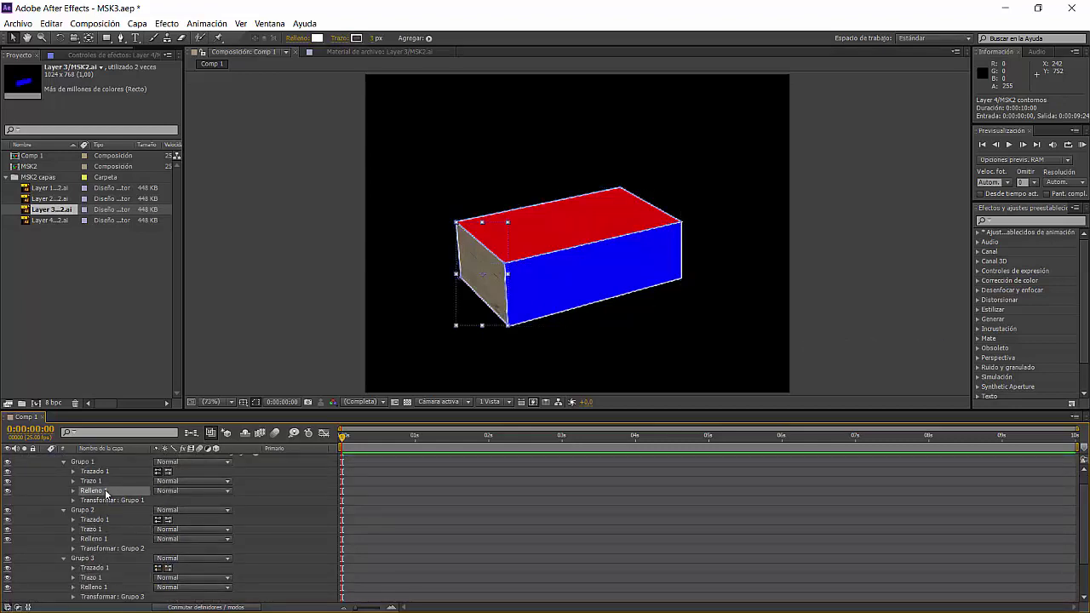
click(93, 539)
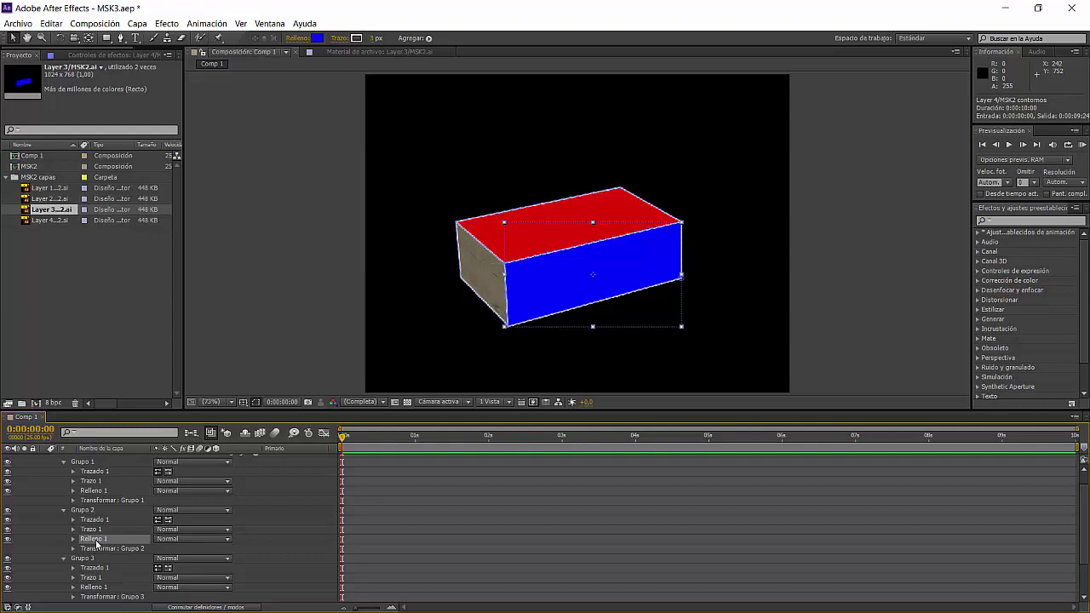
click(96, 588)
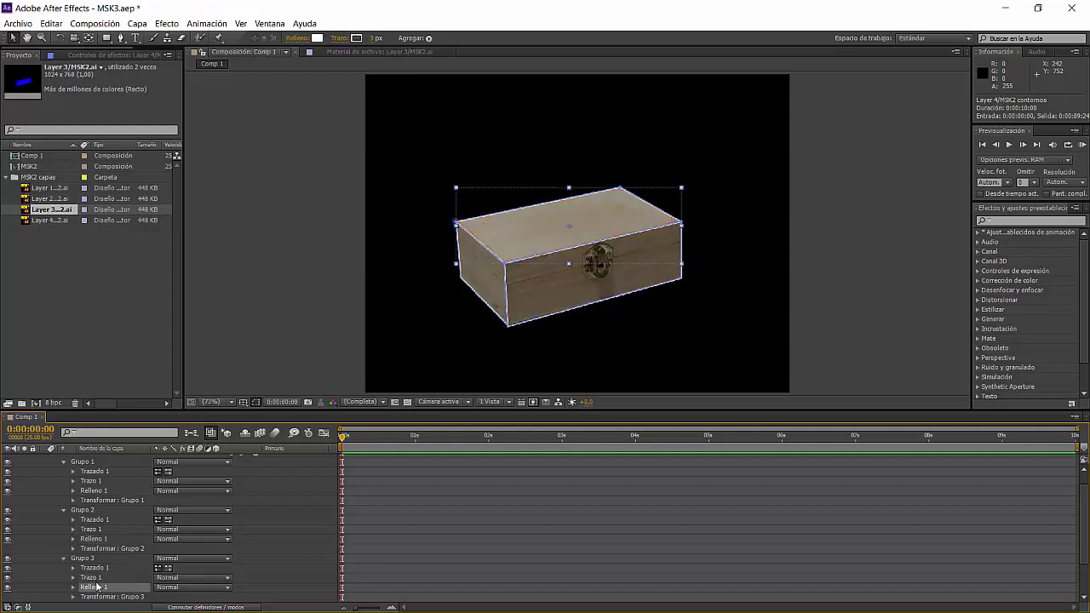
scroll(65, 486, up, 1)
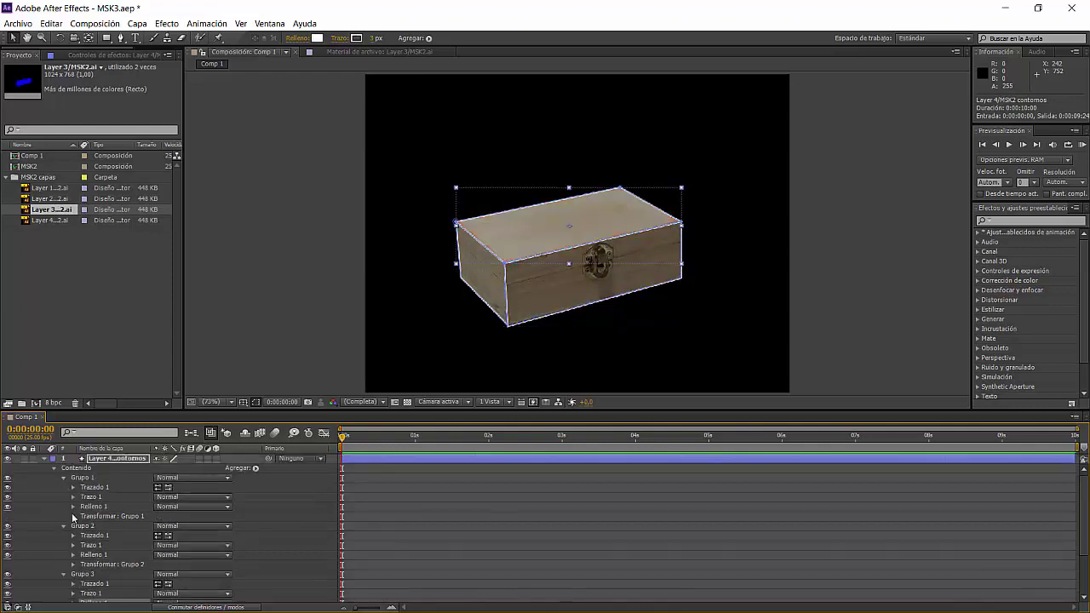
- Hide the wooden box image and lower the outline shape layer's opacity
click(53, 469)
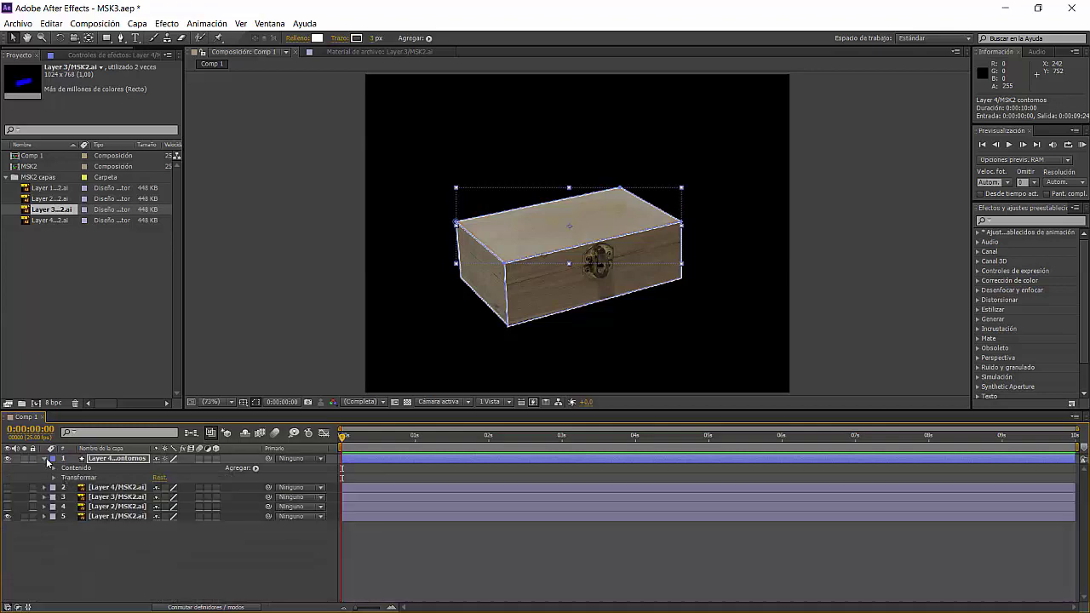
click(54, 479)
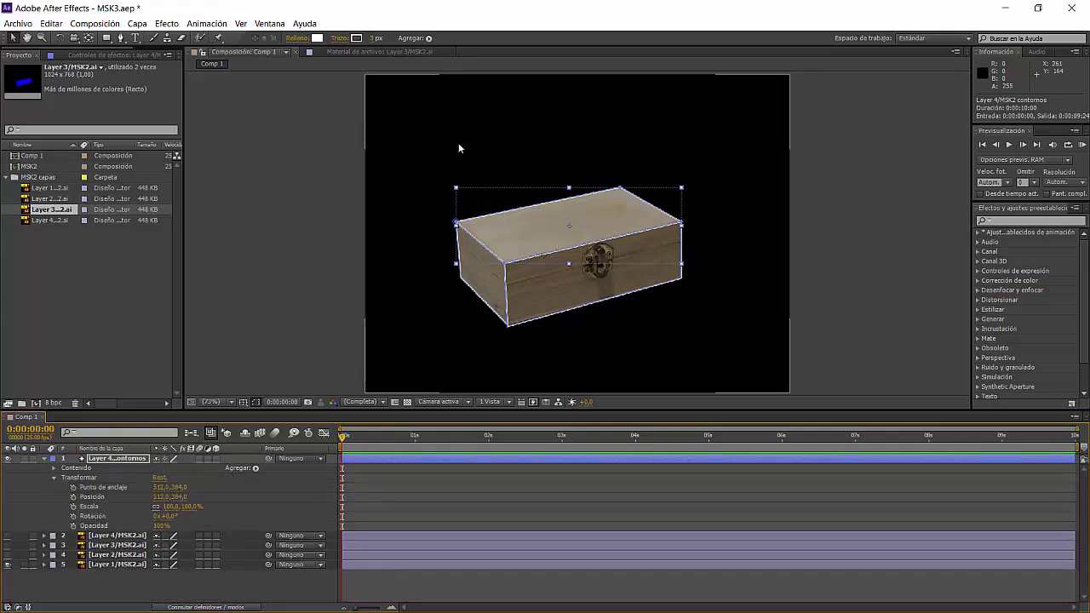
click(720, 248)
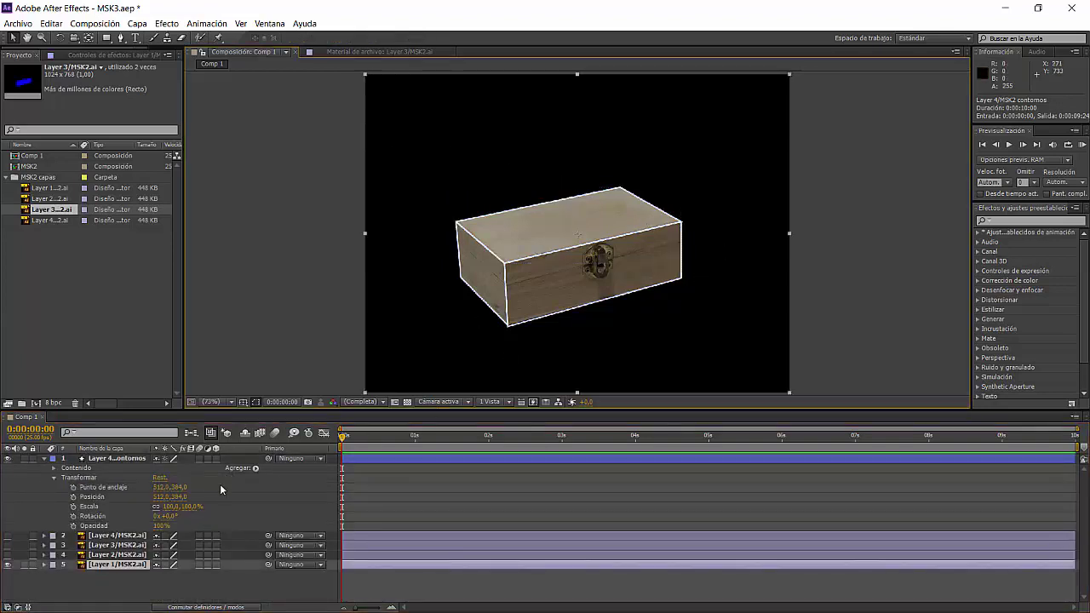
click(7, 564)
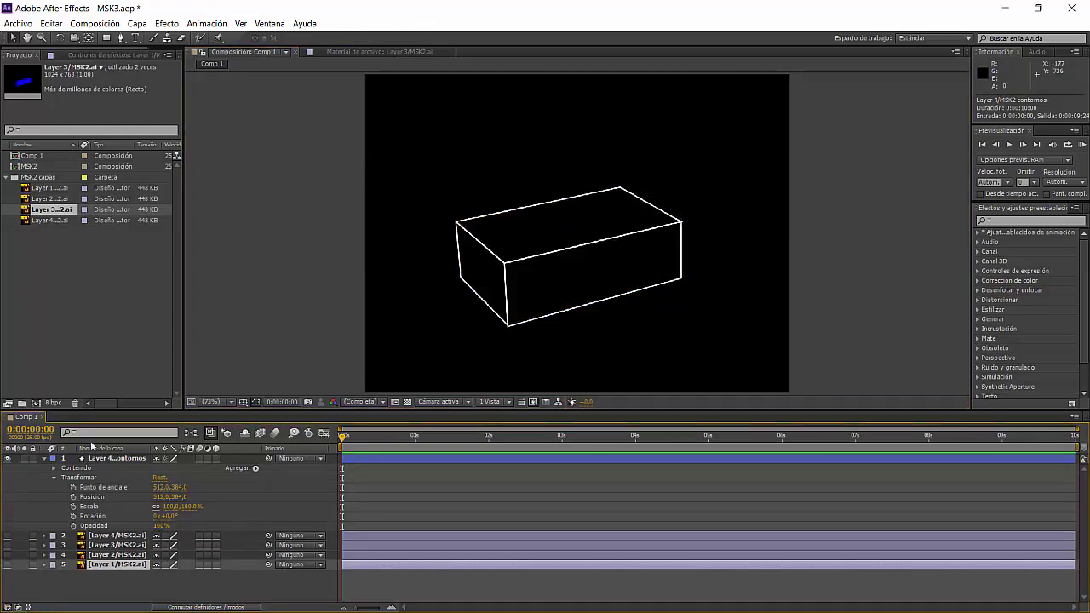
drag(150, 526, 139, 525)
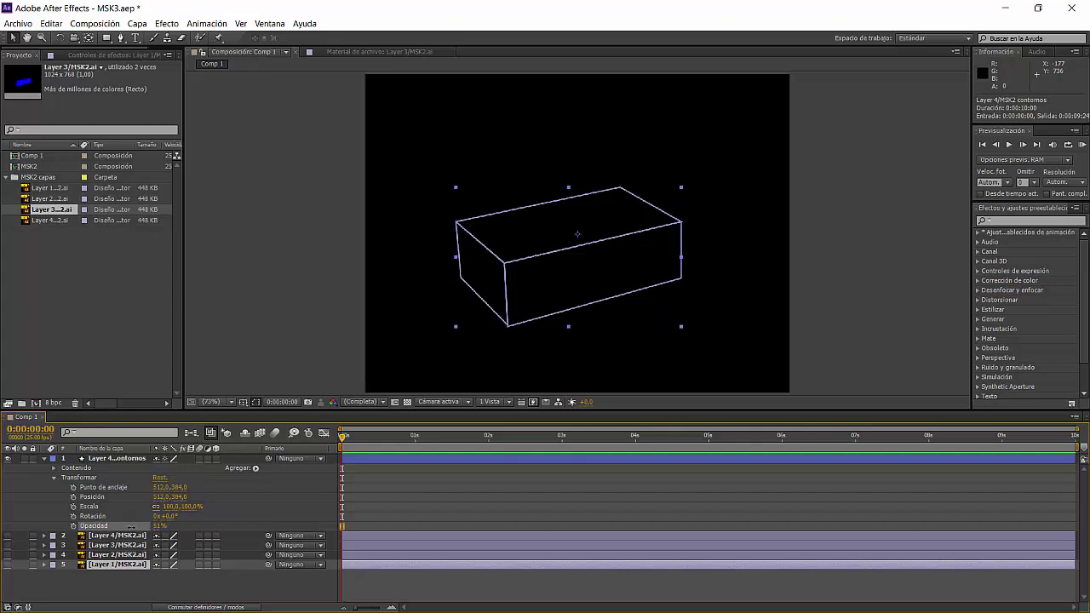
click(155, 530)
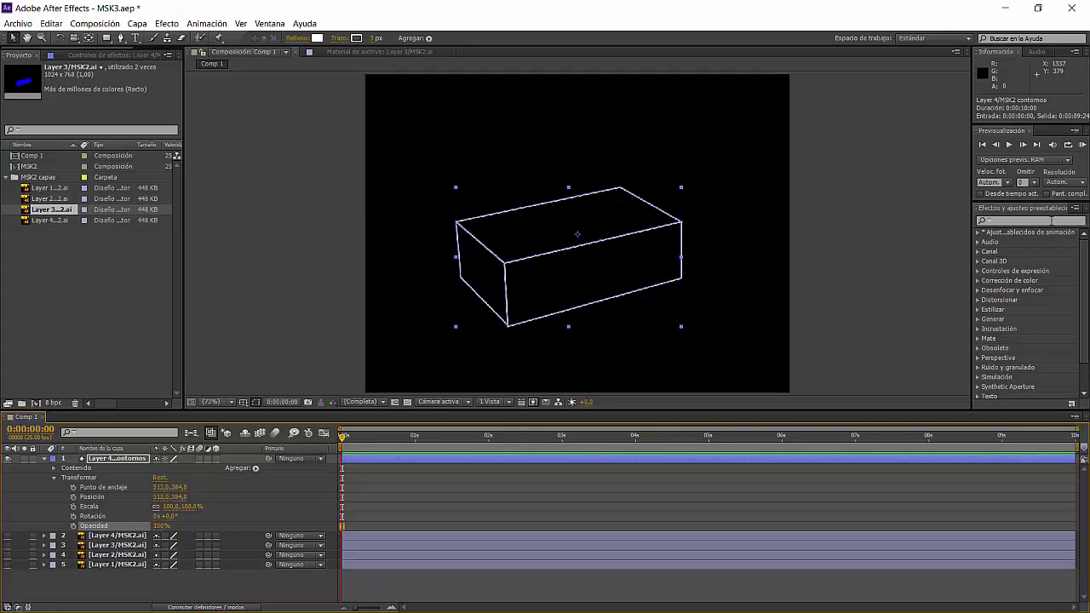
click(1052, 221)
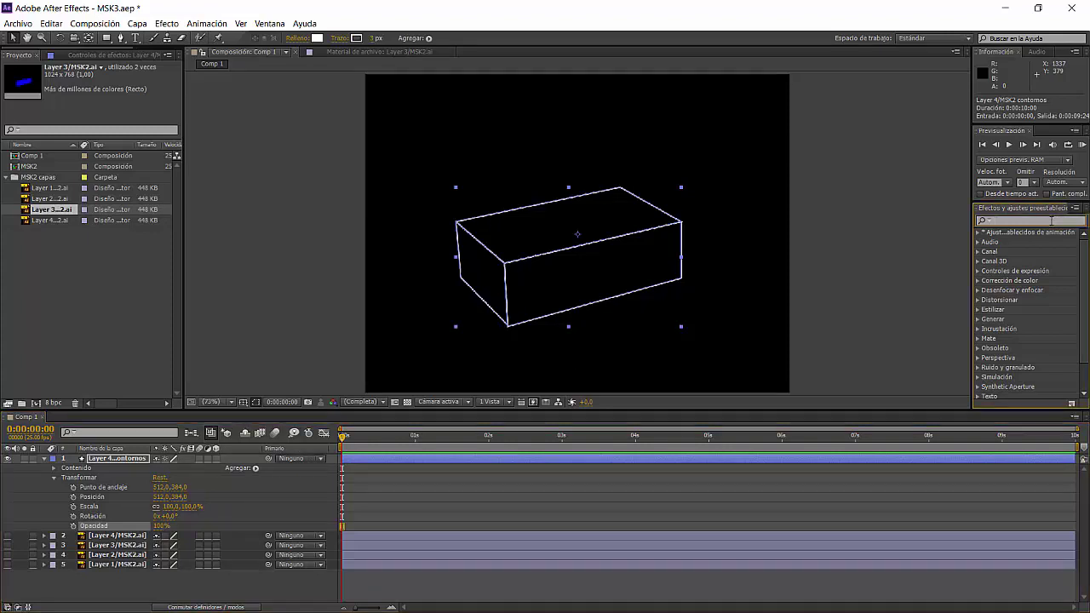
- Apply Linear Wipe ('barrido lineal') to the outline layer and adjust its Transition Completion
text(barrido)
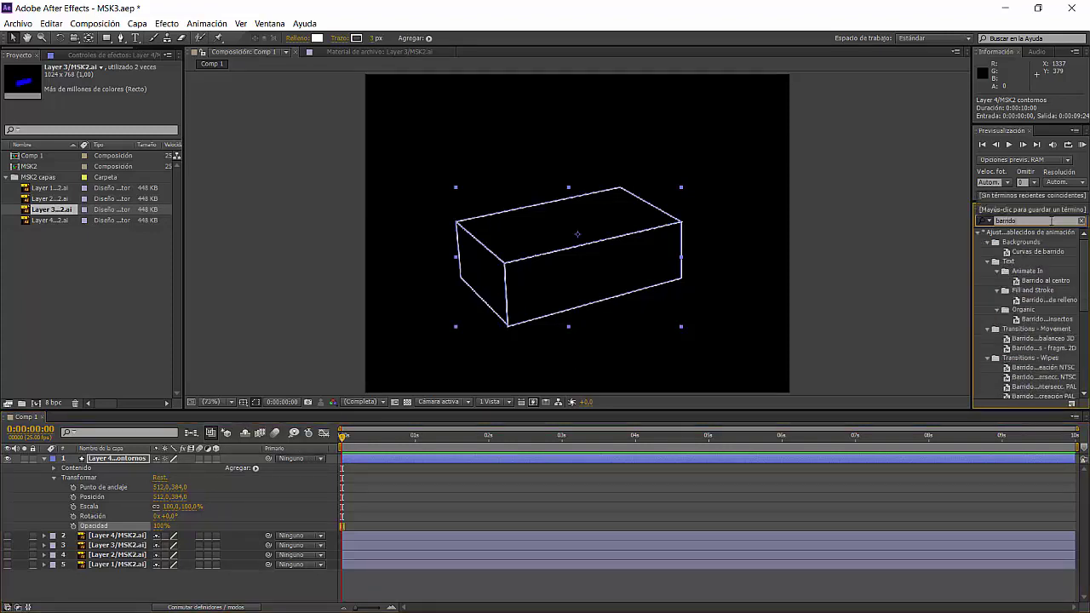
text( lin)
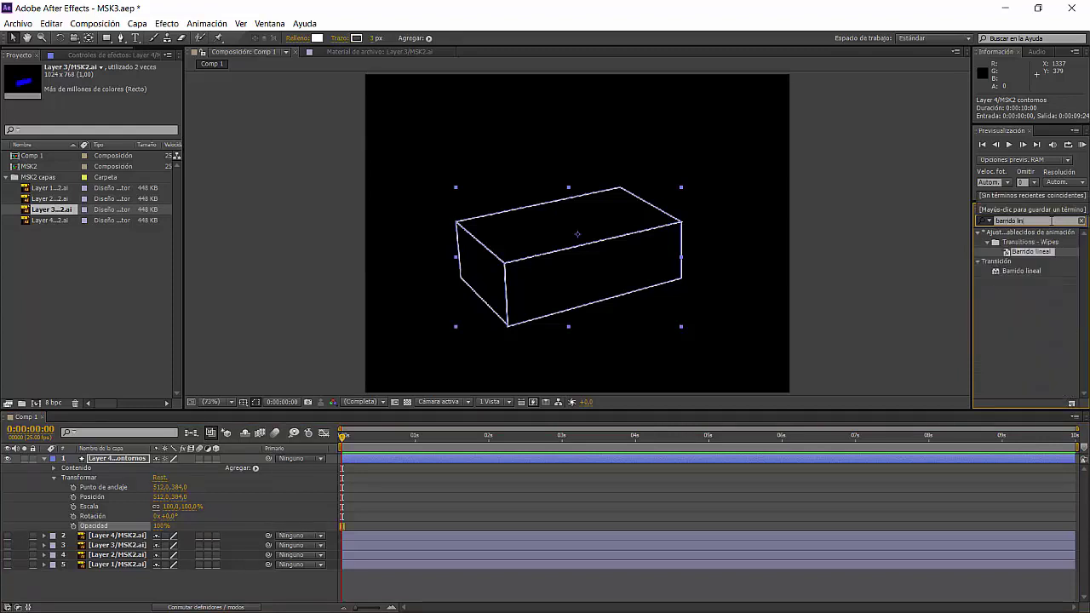
drag(1033, 257, 123, 464)
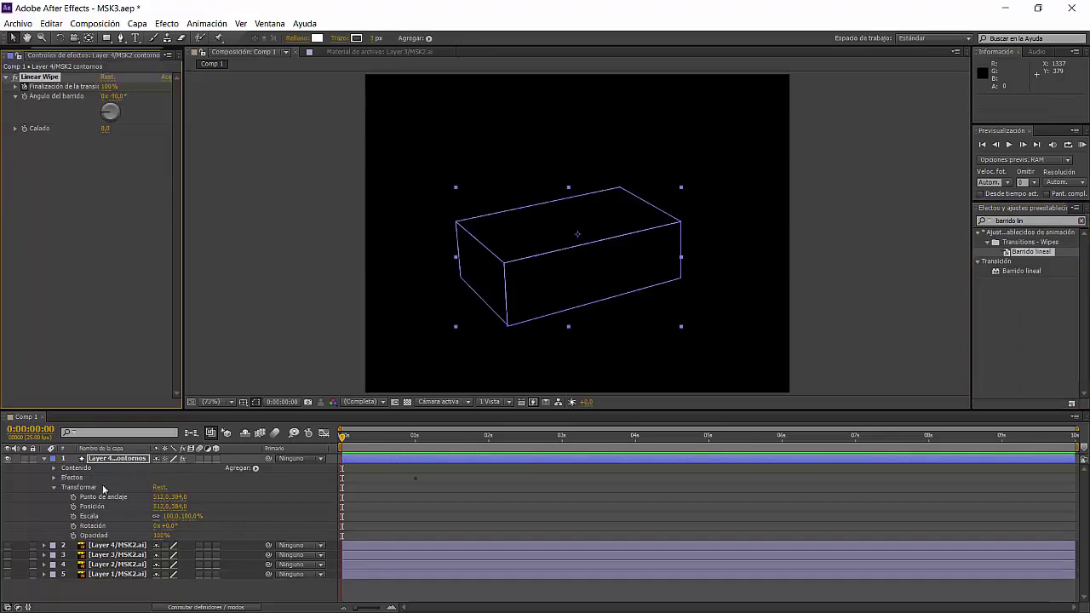
click(54, 478)
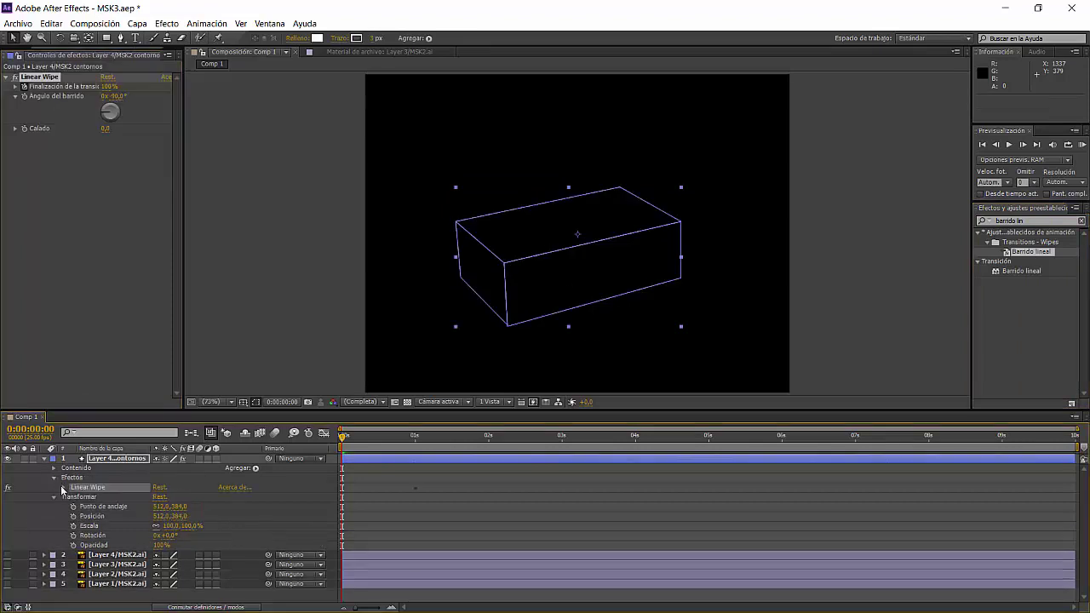
click(64, 487)
click(251, 292)
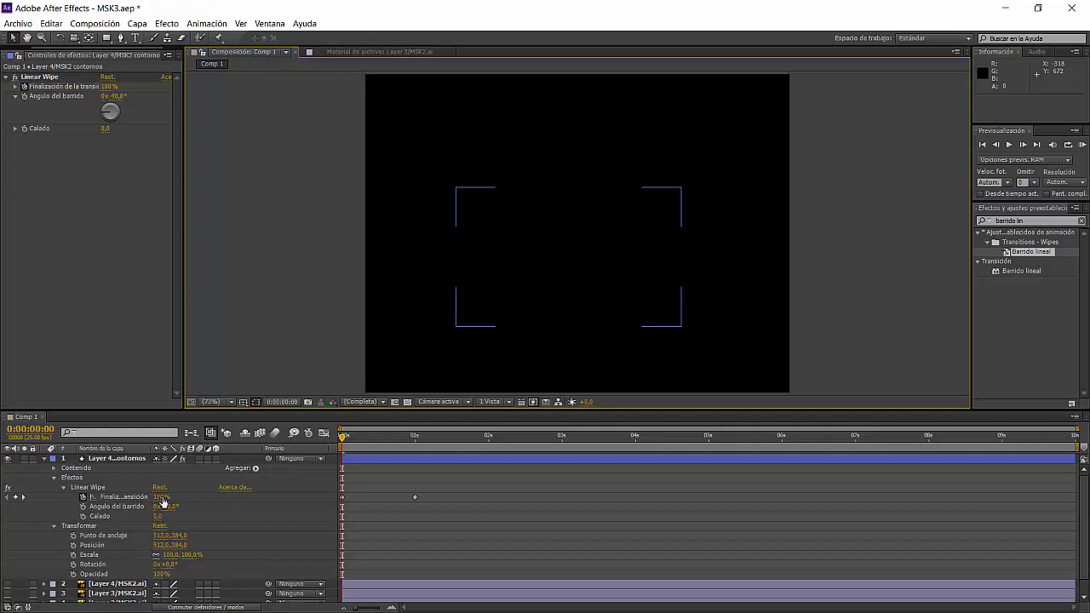
mouse_move(160, 497)
mouse_down()
mouse_move(111, 497)
mouse_move(150, 497)
mouse_move(126, 497)
mouse_move(159, 509)
mouse_up()
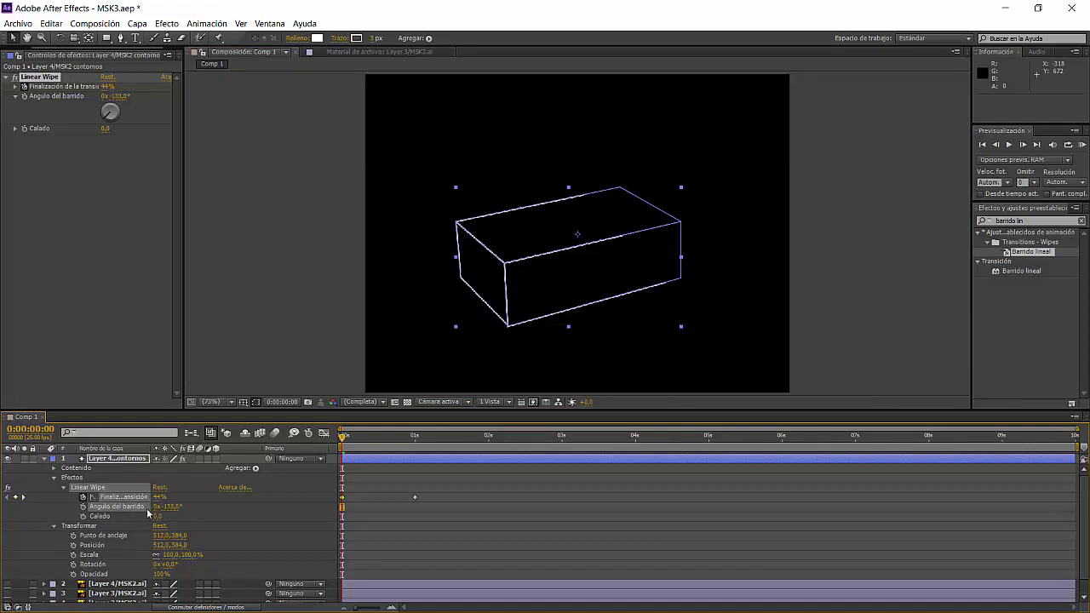
- Keyframe Transition Completion at 0% at the start, rising to 100% at 0:00:03:07
click(148, 510)
click(415, 495)
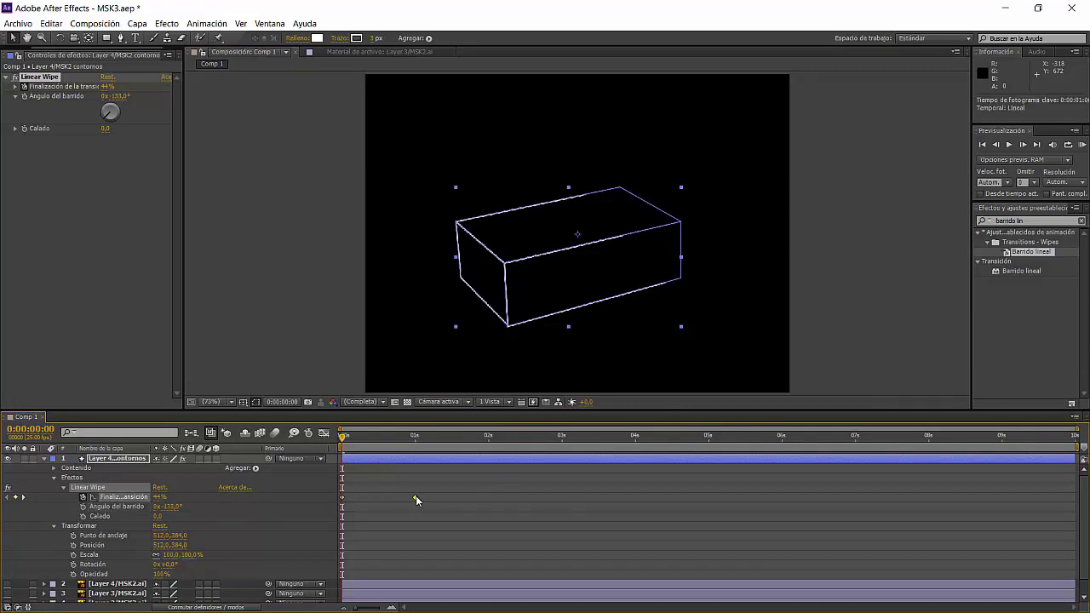
click(84, 498)
drag(158, 497, 119, 496)
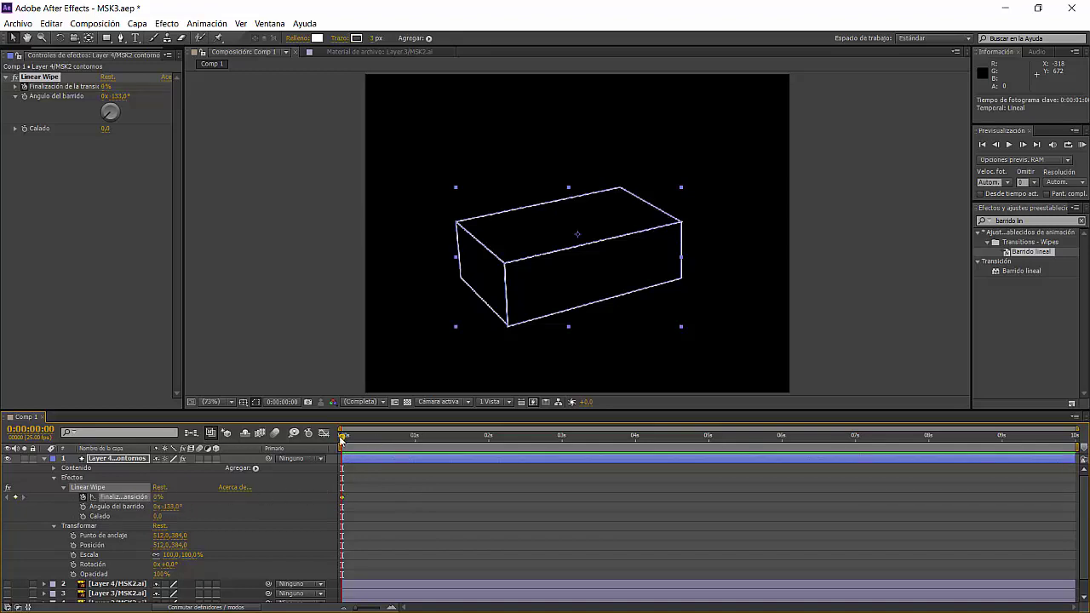
drag(342, 438, 582, 437)
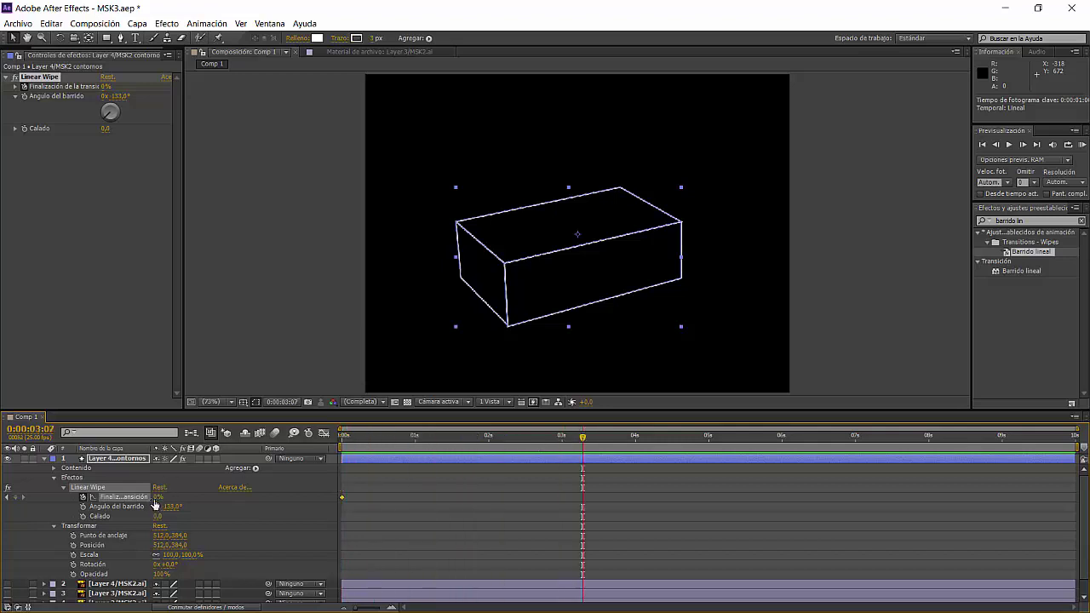
drag(156, 497, 196, 494)
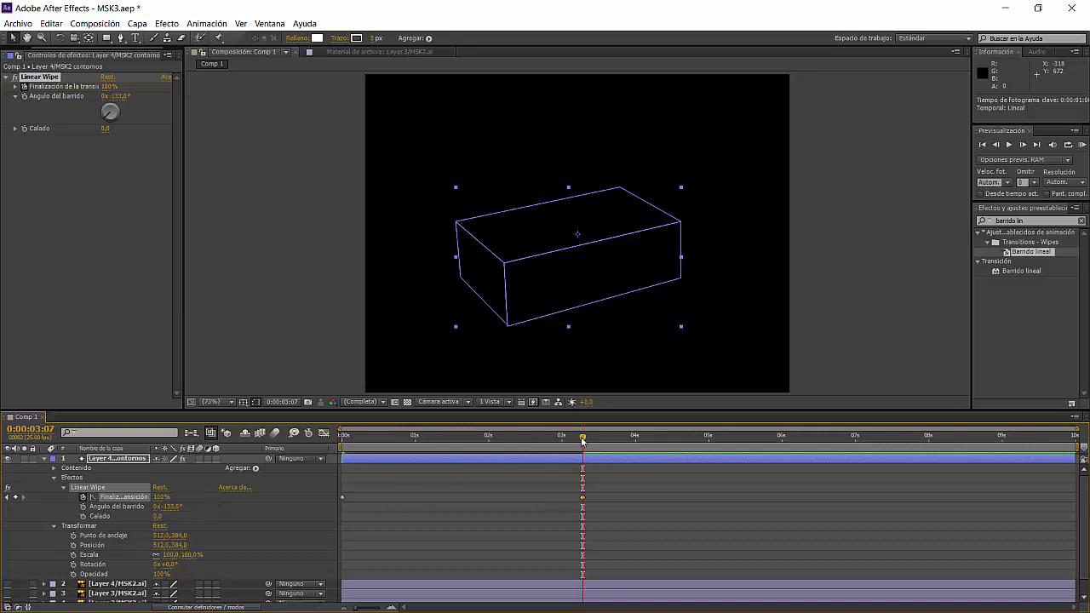
- Keyframe the Wipe Angle, and at 0:00:05:18 return completion to 0% with a new angle
click(82, 507)
drag(584, 441, 761, 438)
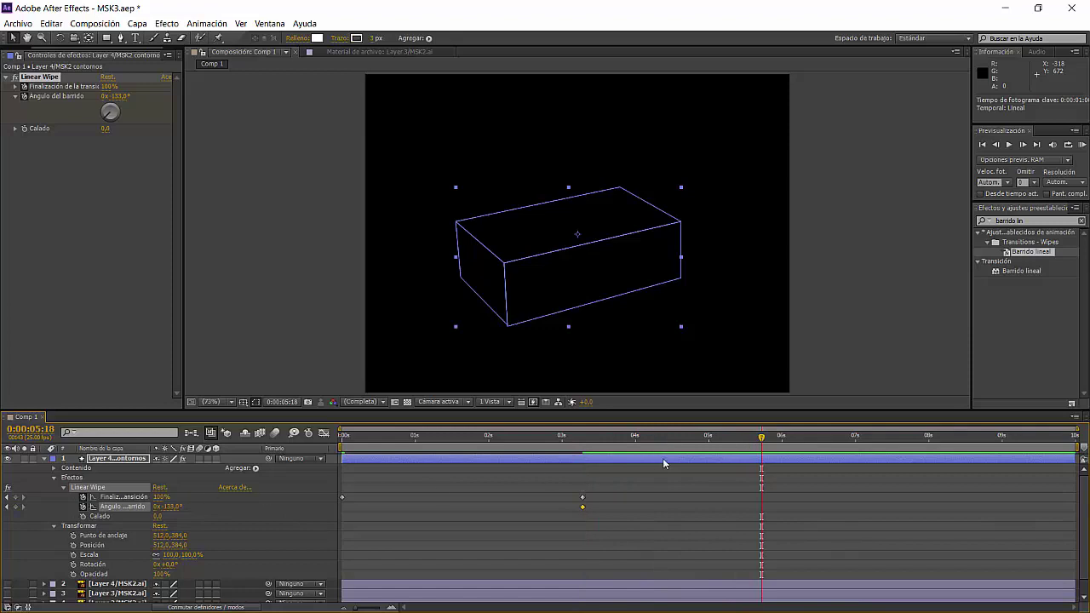
mouse_move(158, 496)
mouse_down()
mouse_move(128, 498)
mouse_move(225, 511)
mouse_up()
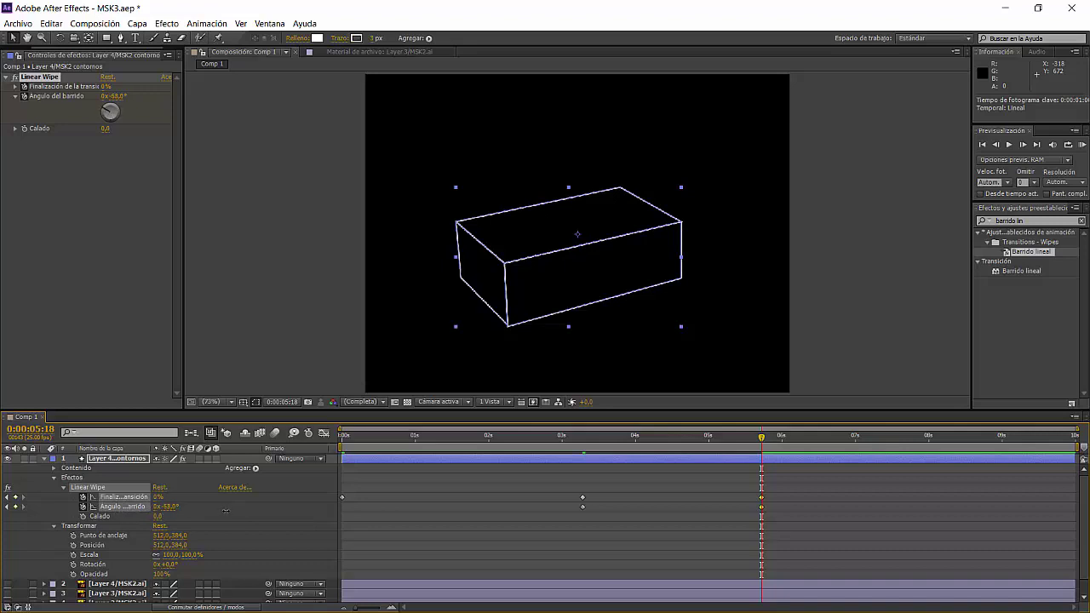
click(226, 511)
drag(703, 442, 311, 457)
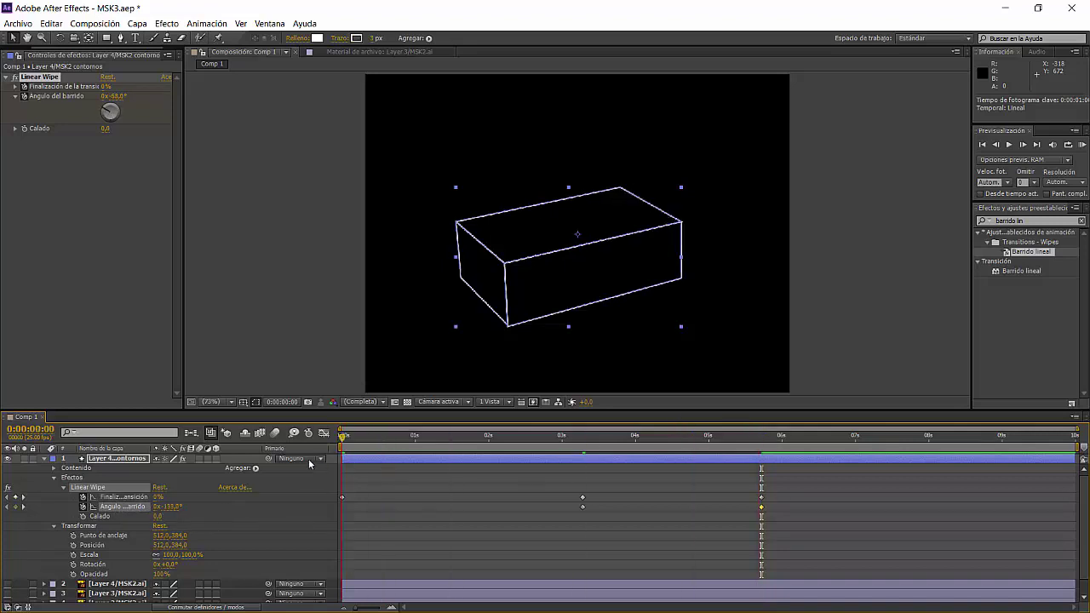
click(882, 121)
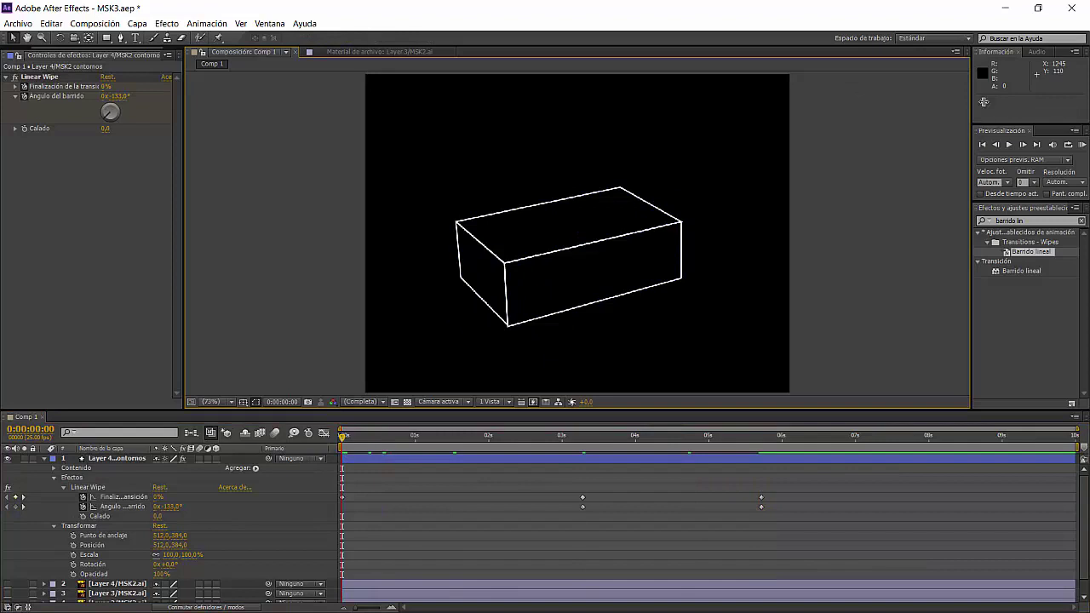
click(1009, 147)
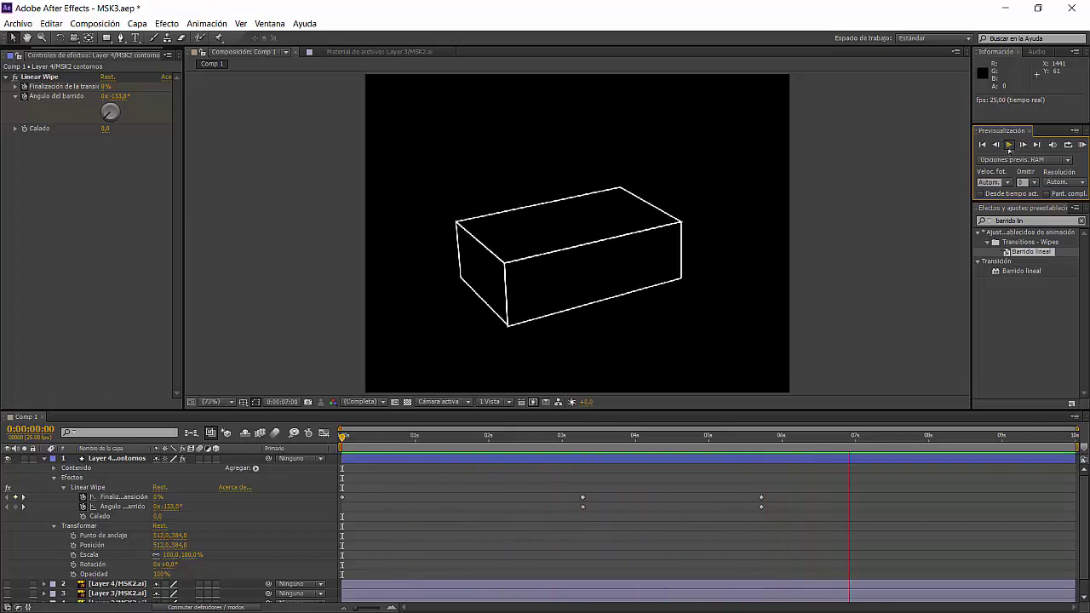
click(326, 521)
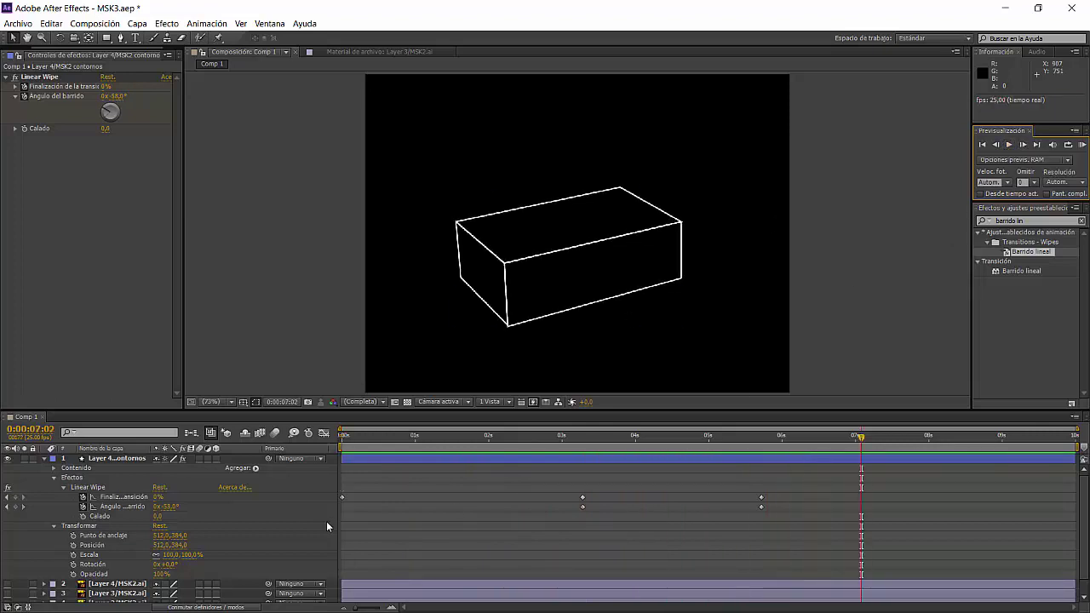
- Delete the outline layer, unhide the green, blue and red face layers, and select Layer 4/MSK2.ai
click(102, 461)
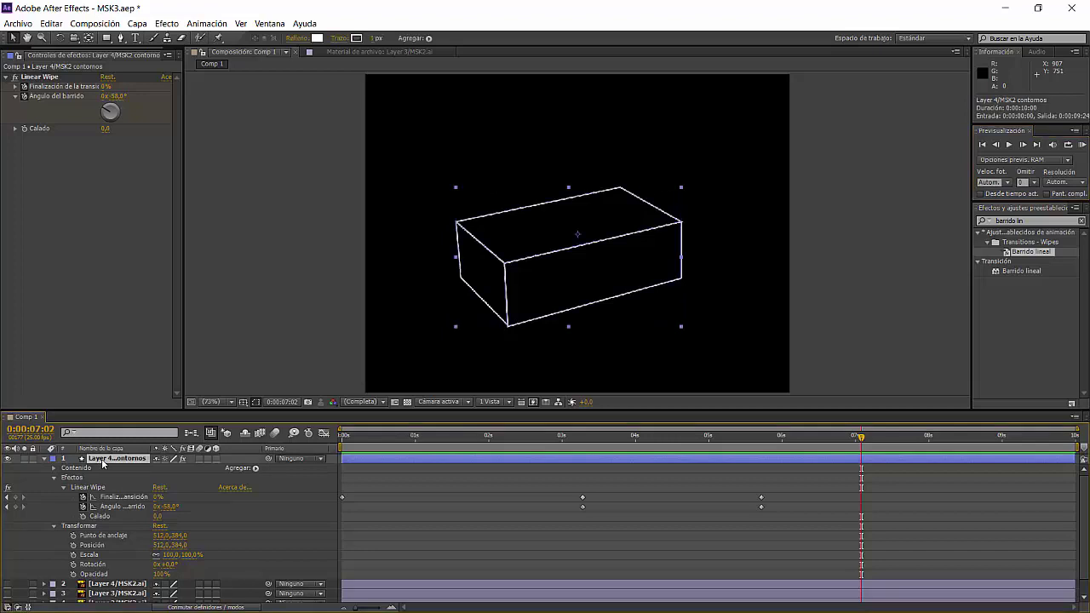
key(Delete)
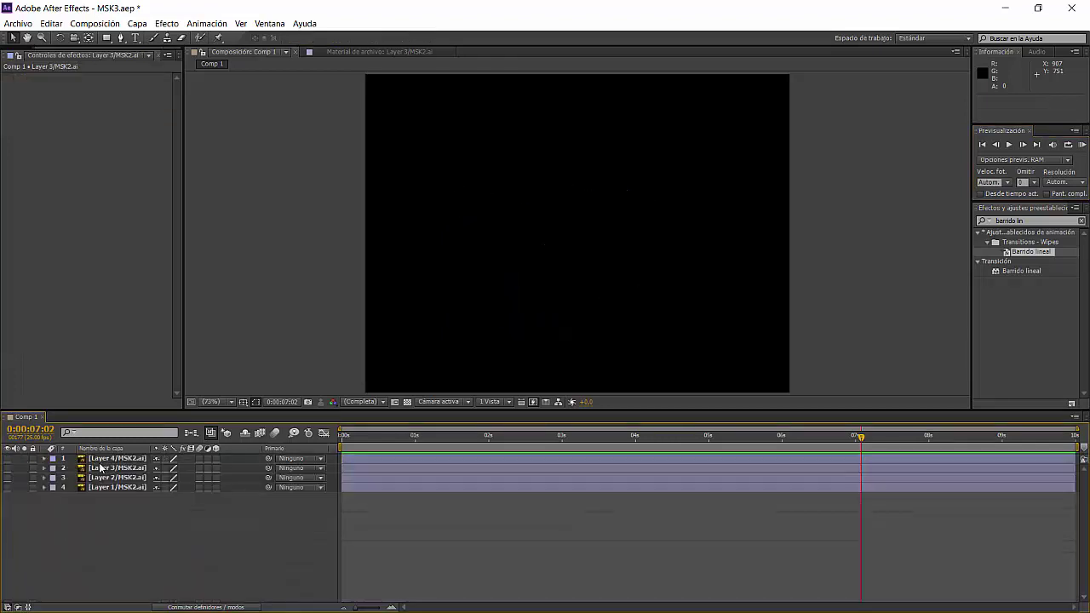
click(8, 459)
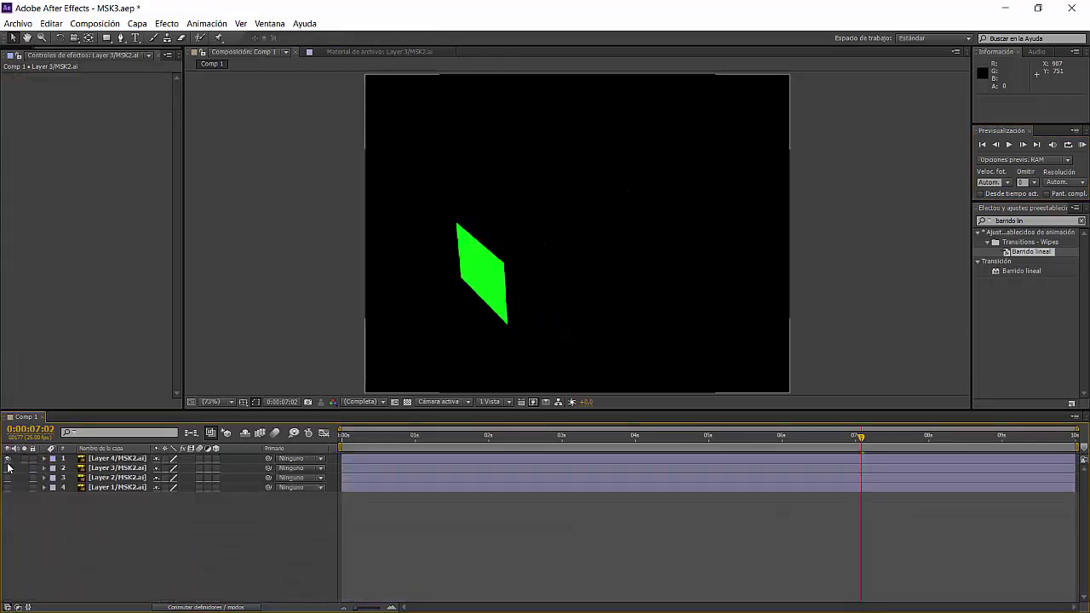
click(7, 477)
click(7, 487)
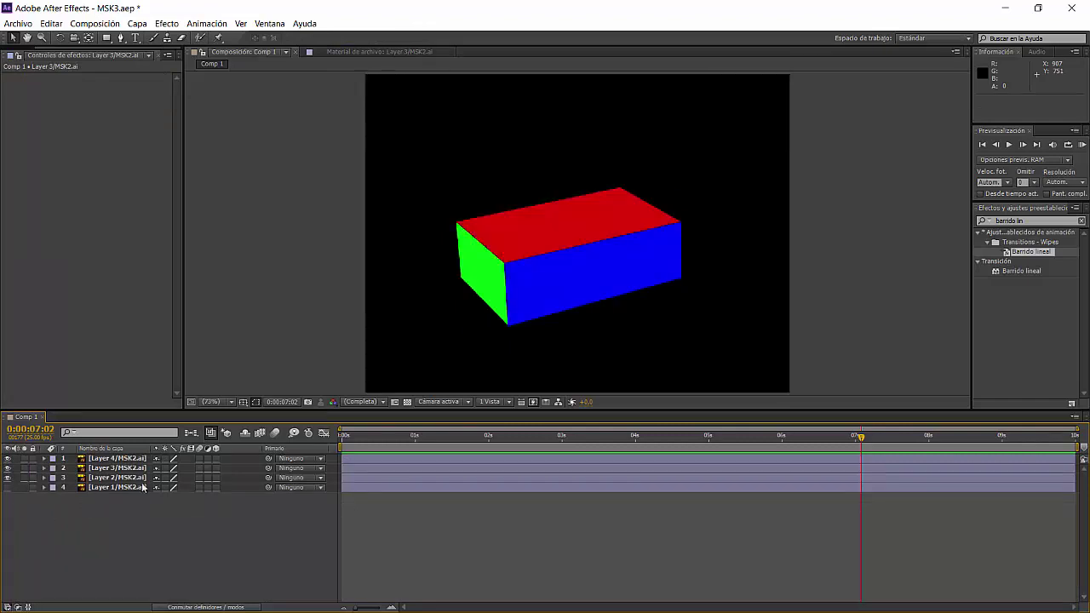
click(44, 459)
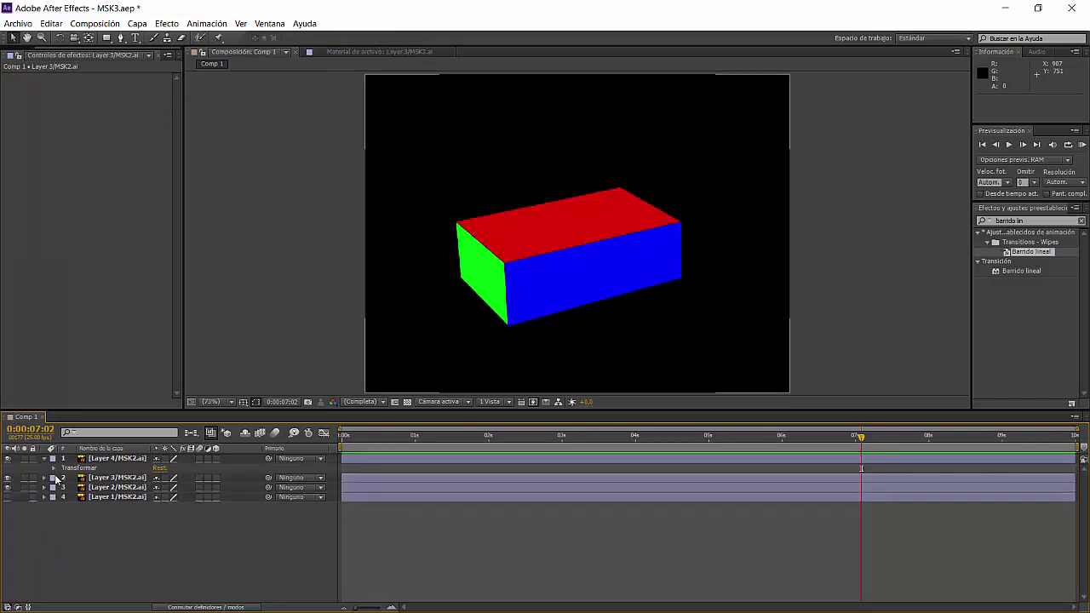
click(127, 460)
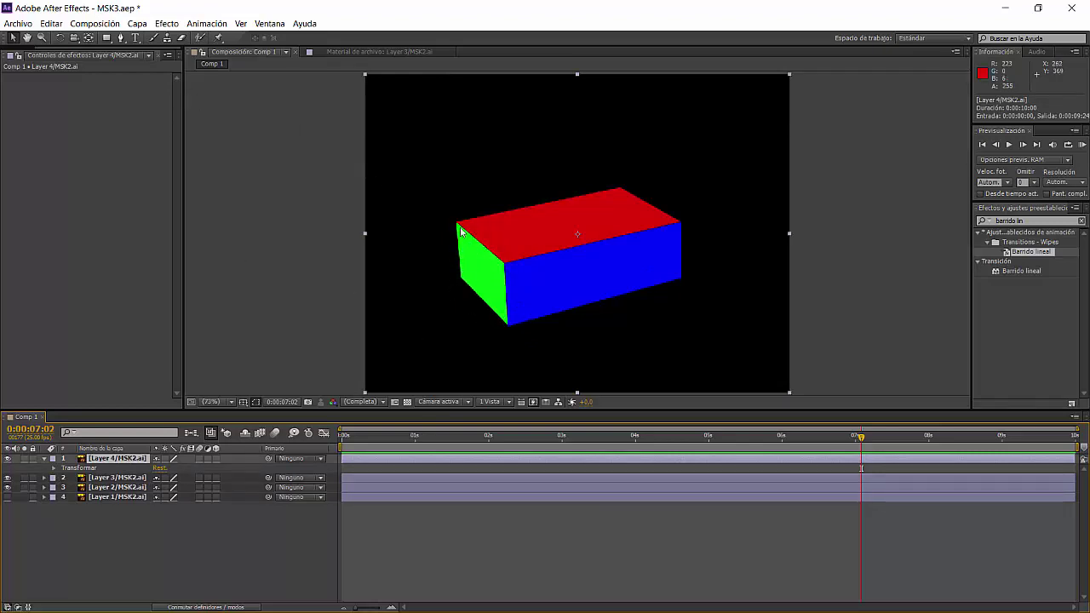
- Draw a closed four-corner Pen mask around the green face
click(120, 38)
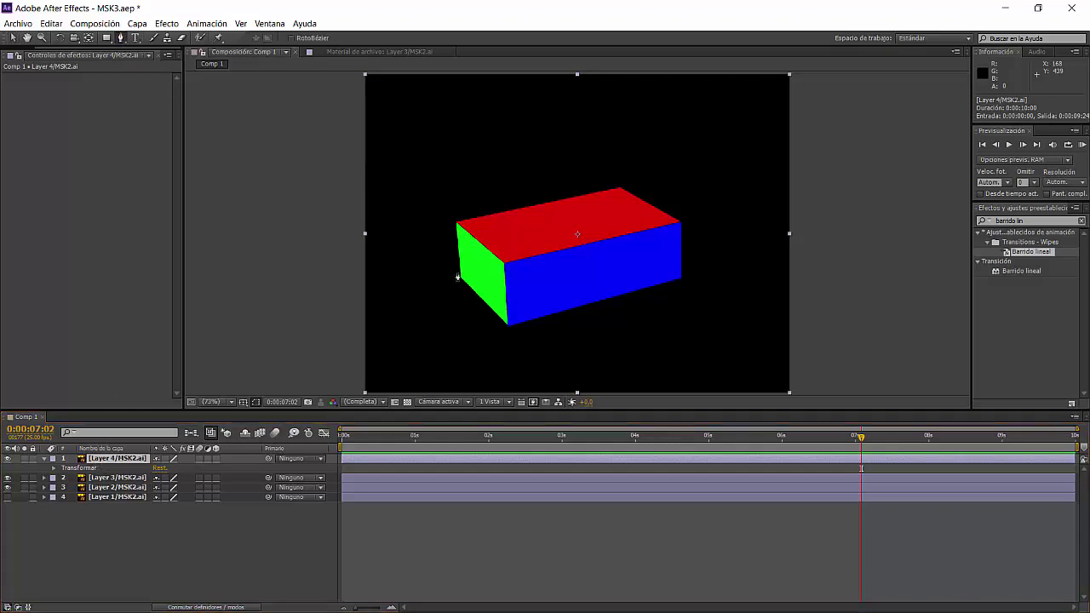
click(461, 238)
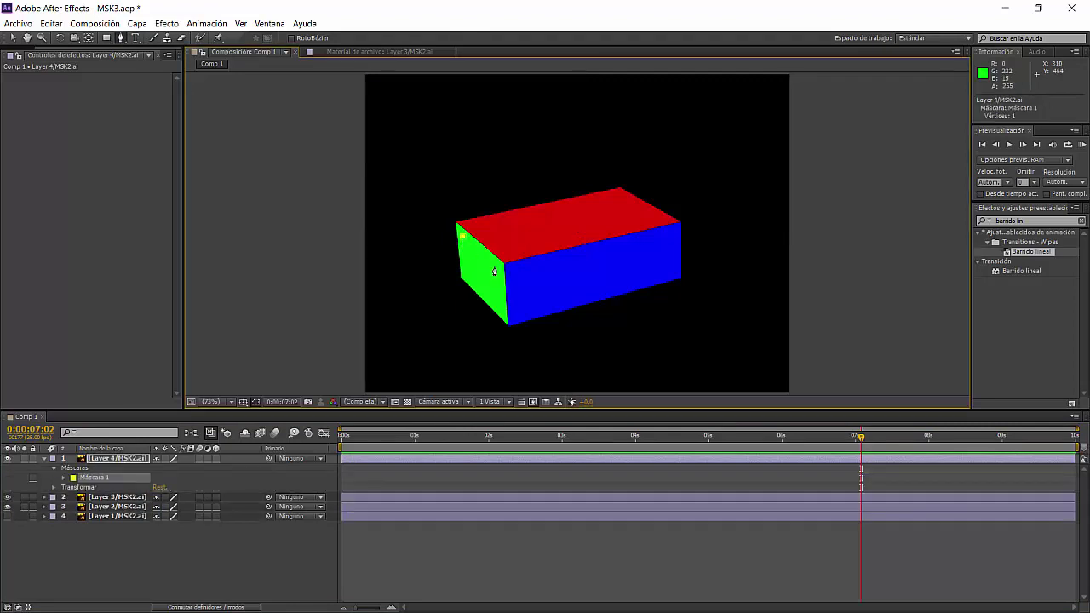
click(500, 270)
click(501, 312)
click(464, 274)
click(461, 238)
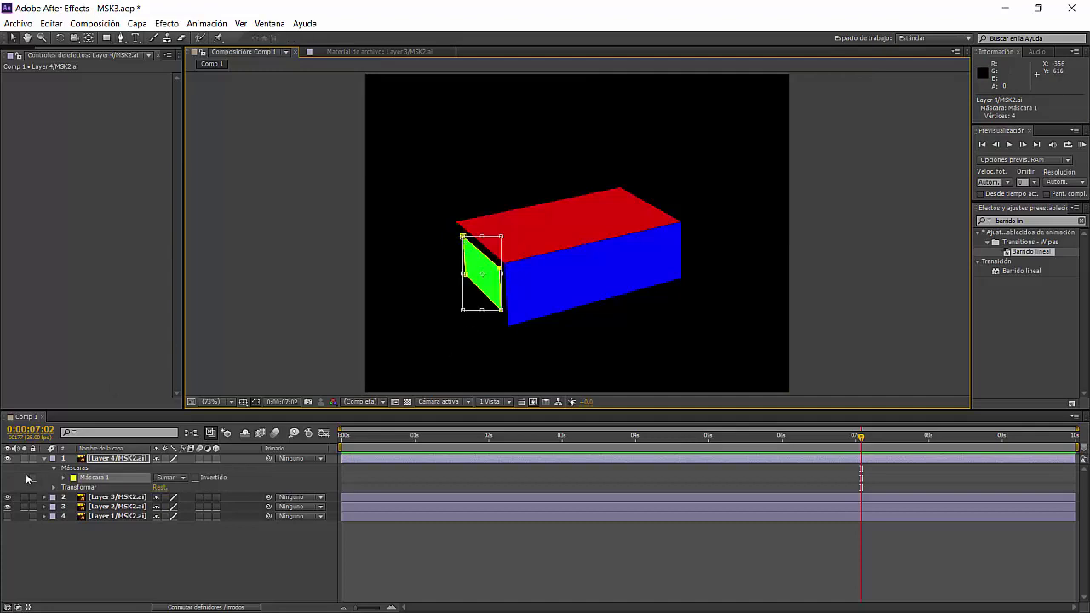
- Hide the blue and red faces, set Máscara 1 mode to Restar, and return to the start
click(7, 497)
click(7, 507)
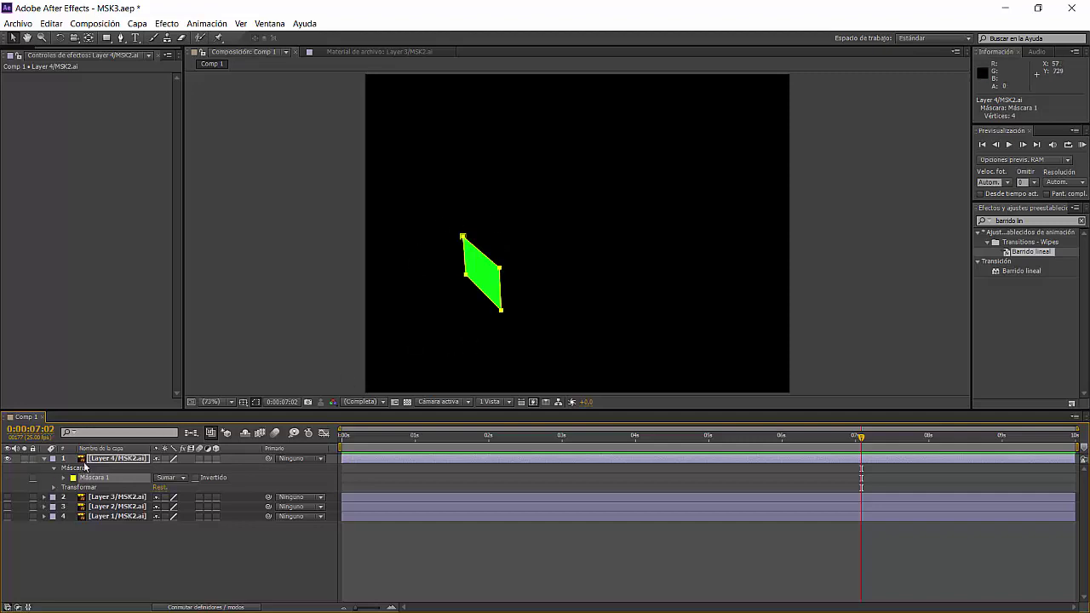
click(115, 460)
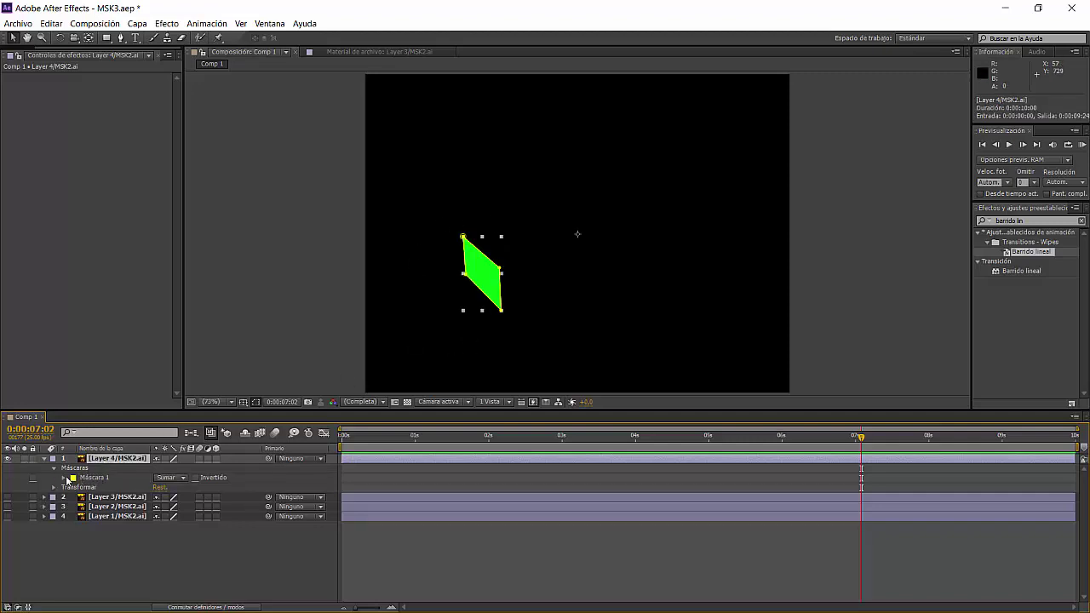
click(65, 479)
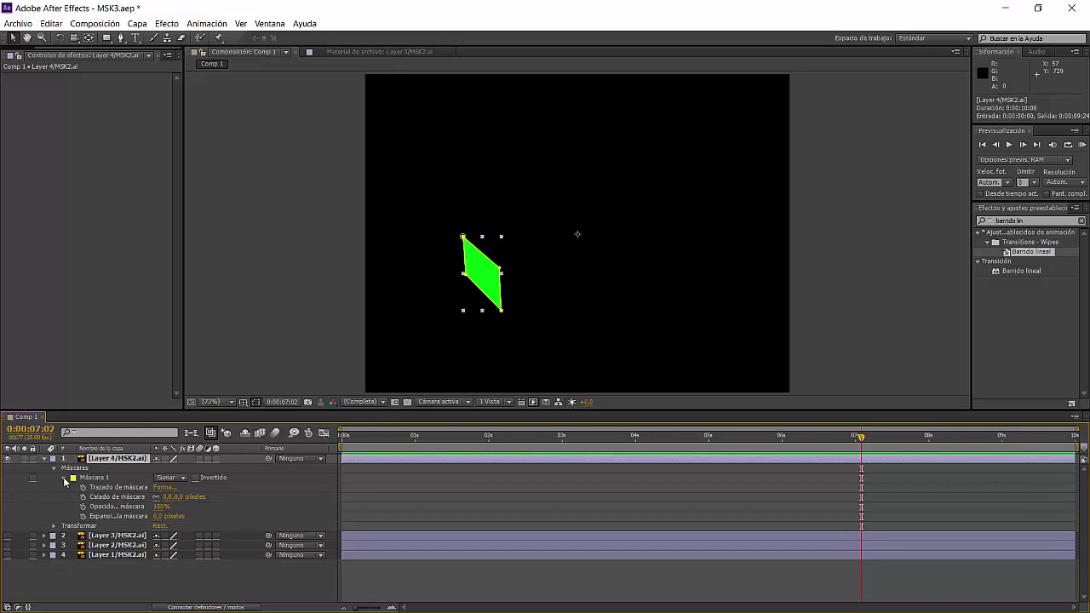
click(182, 478)
click(185, 519)
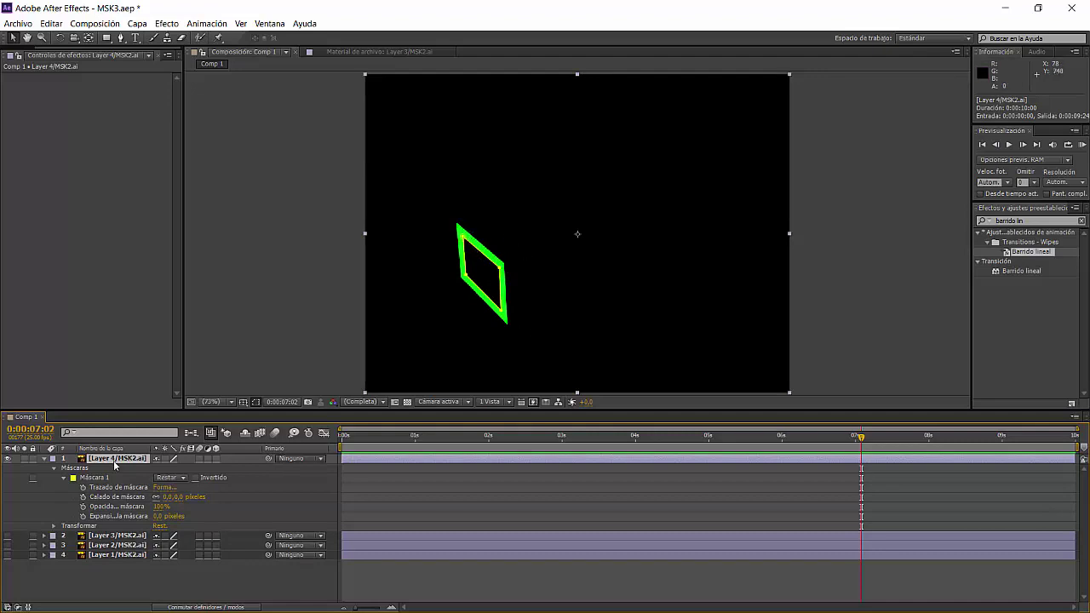
key(Home)
key(alt+shift+m)
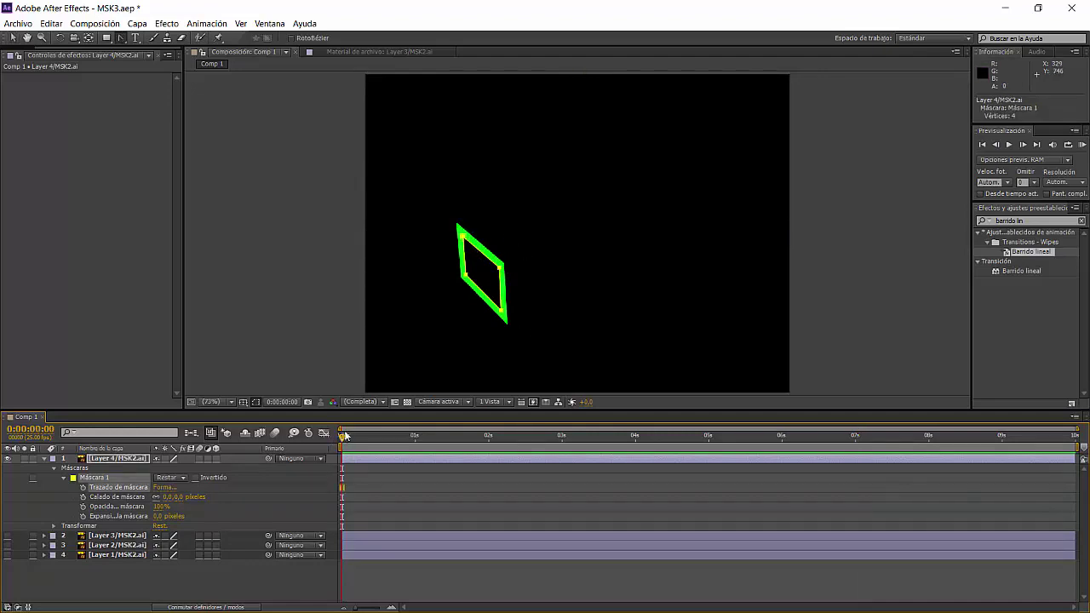
- Keyframe the mask path at 0, then reshape the mask corners at about 2:01
click(83, 491)
drag(342, 435, 492, 437)
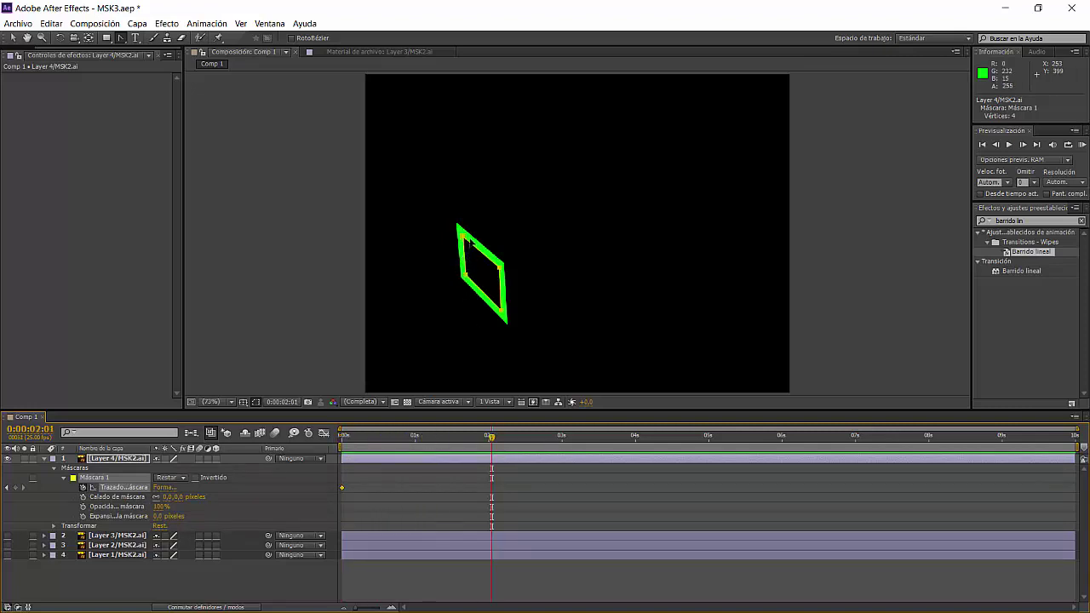
drag(459, 238, 502, 264)
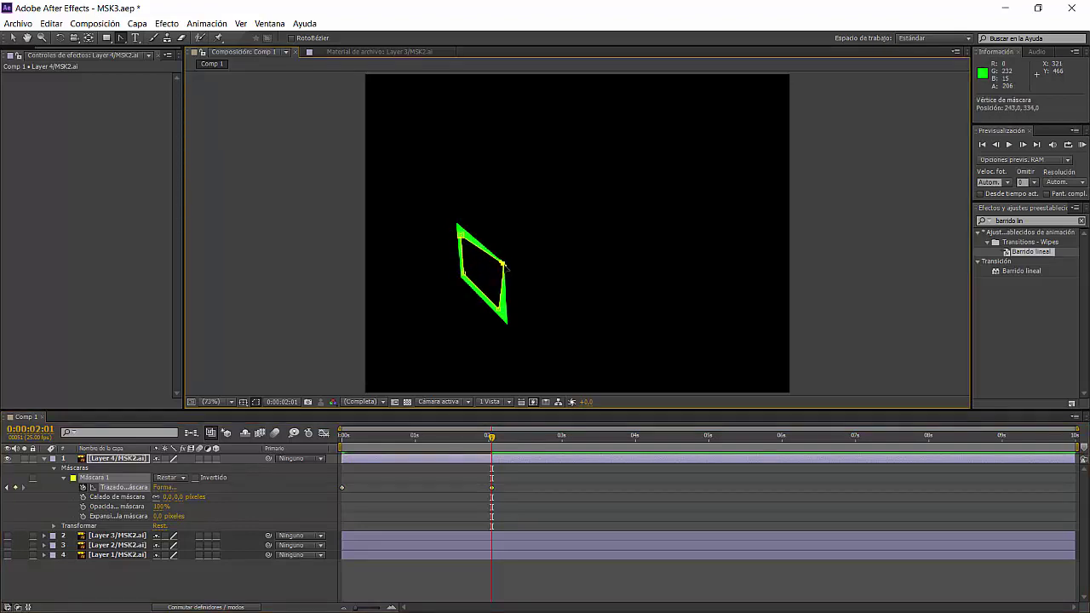
drag(504, 266, 508, 261)
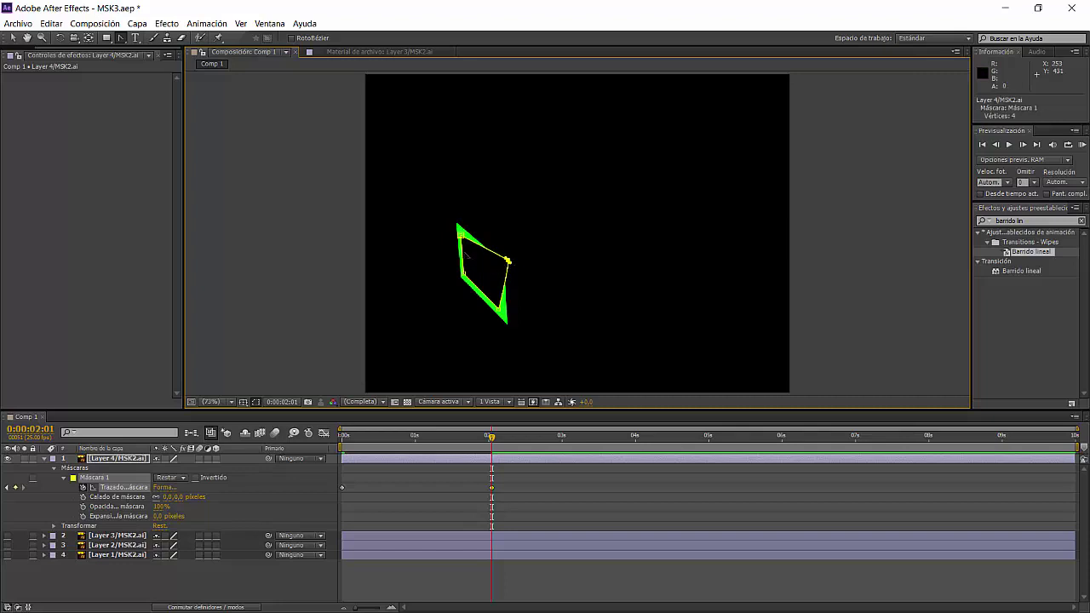
drag(458, 227, 444, 210)
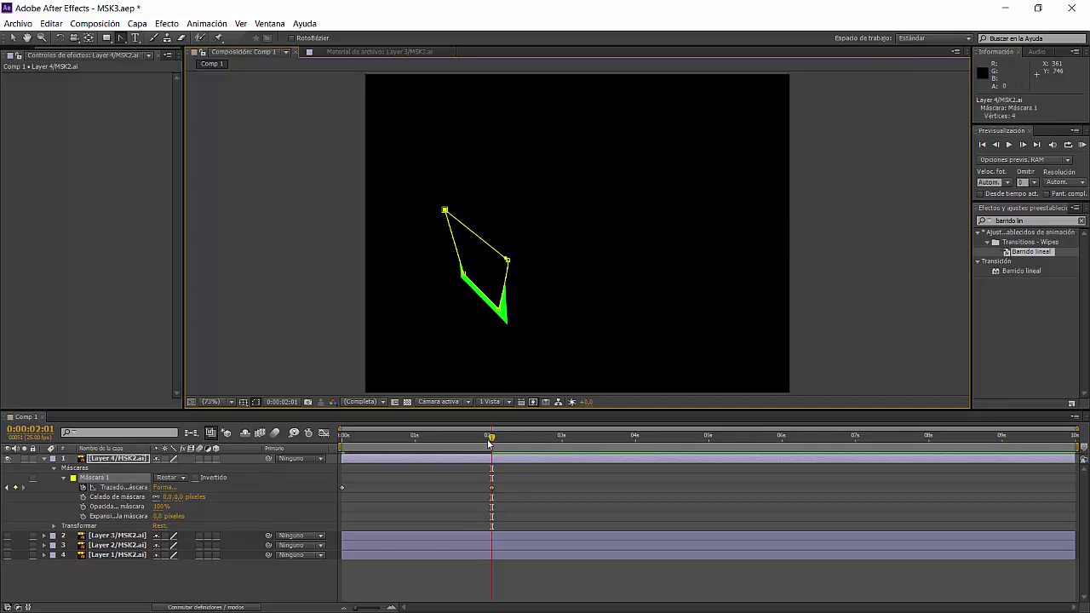
- At 4:20, move the mask's right and top corners back onto the green face
drag(492, 439, 694, 437)
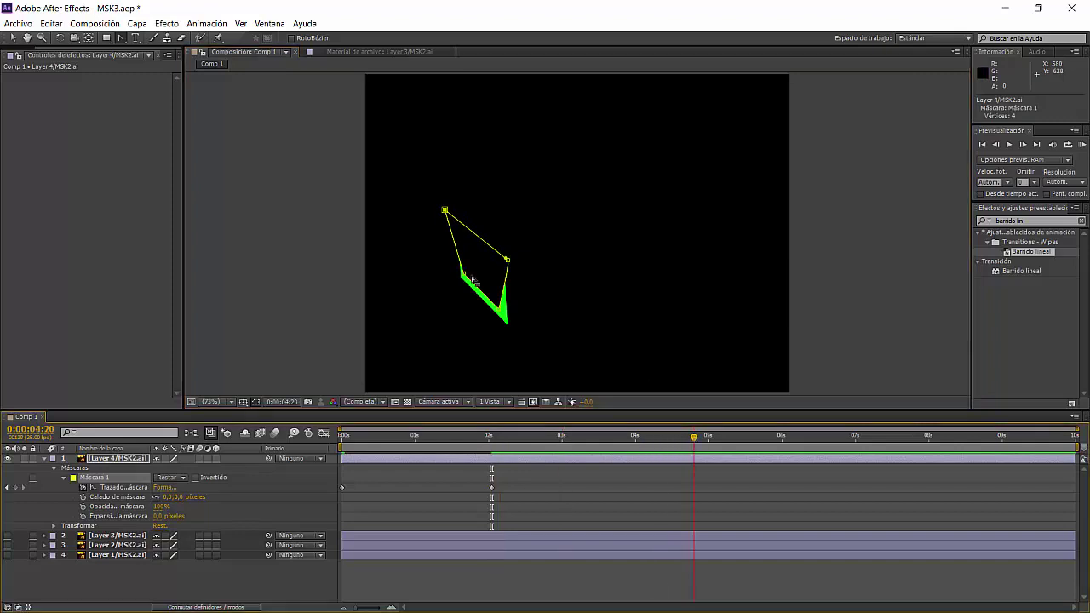
drag(507, 259, 500, 271)
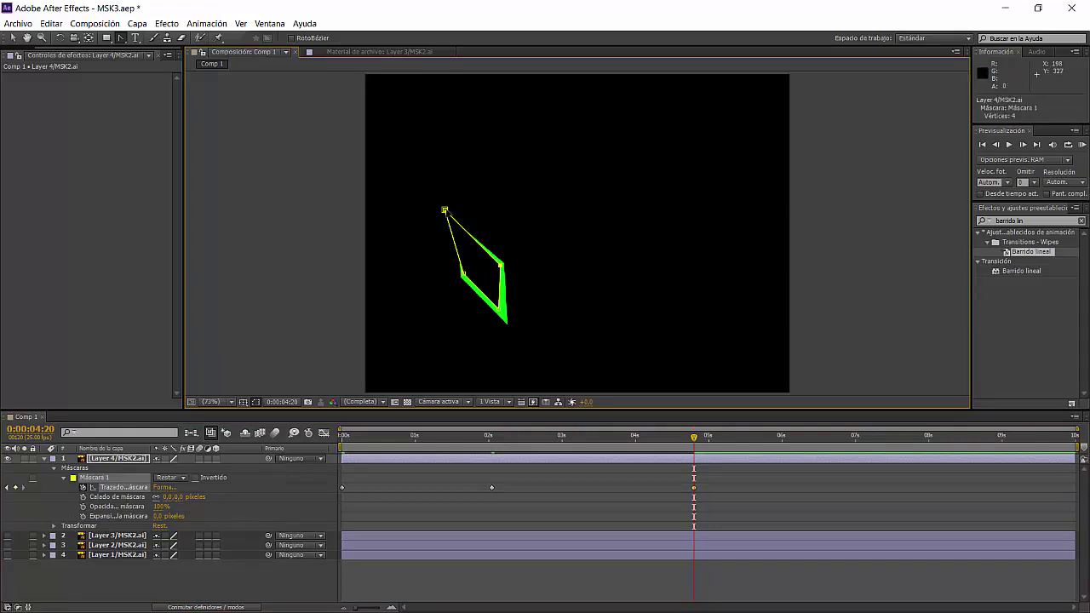
drag(444, 209, 457, 228)
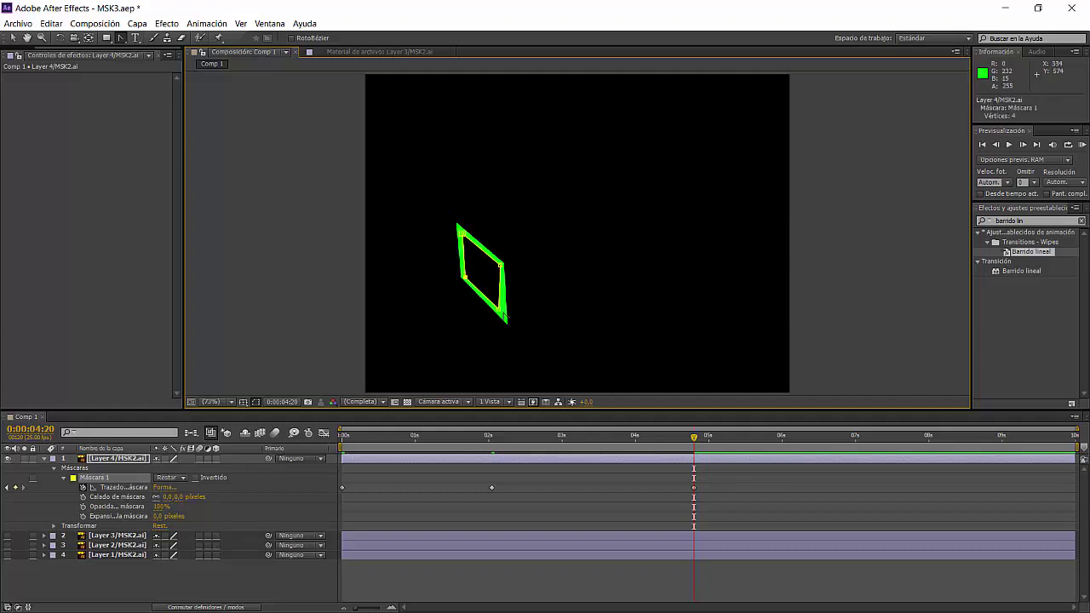
- At 7:09, curve the mask's right edge and top corner with Bezier handles, then return to start
click(506, 318)
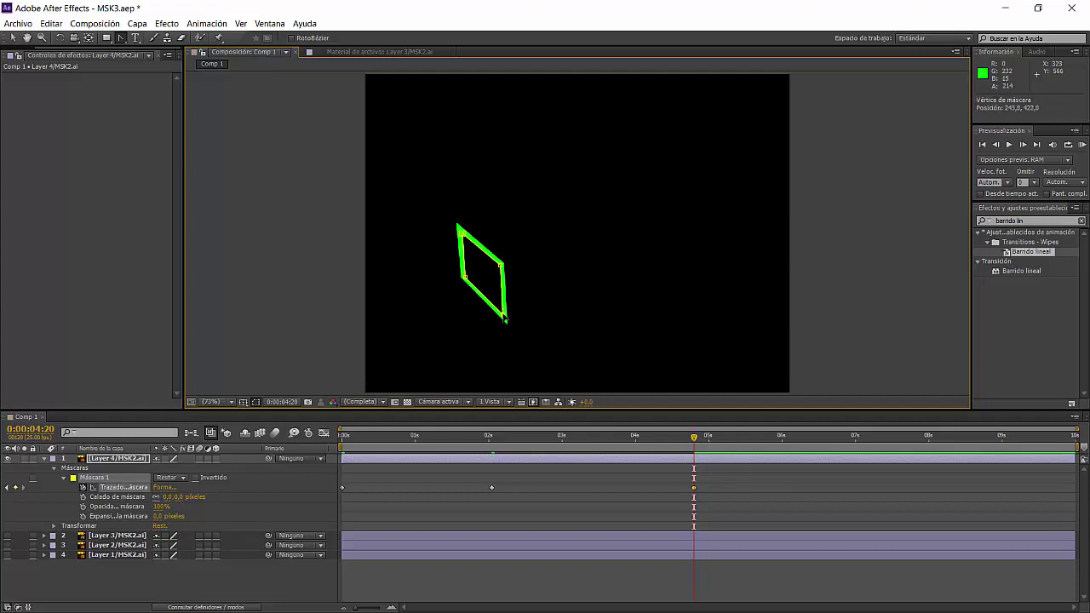
drag(713, 446, 881, 438)
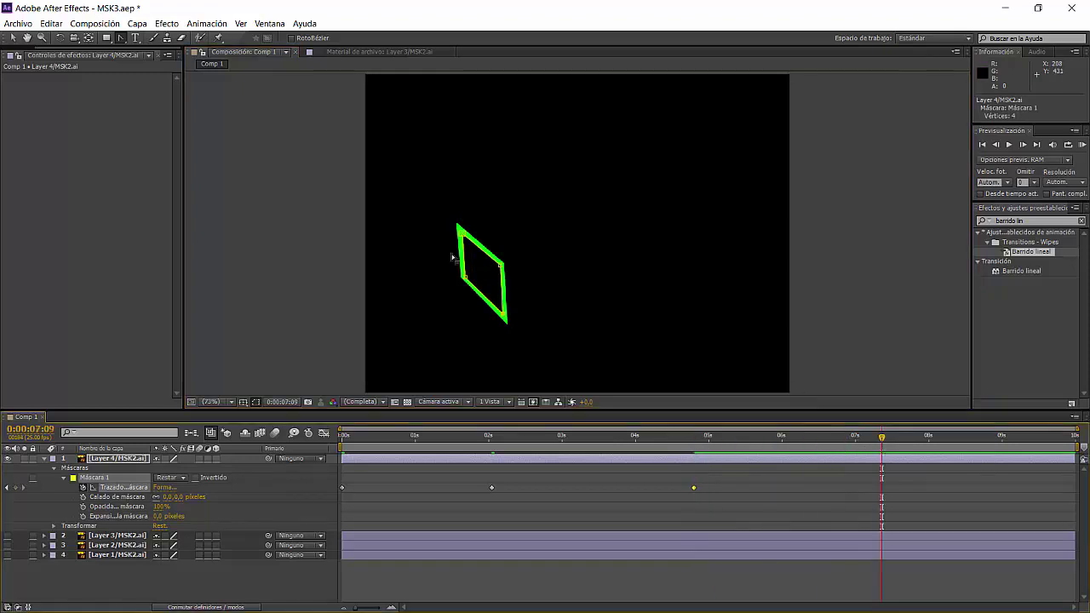
drag(502, 263, 557, 287)
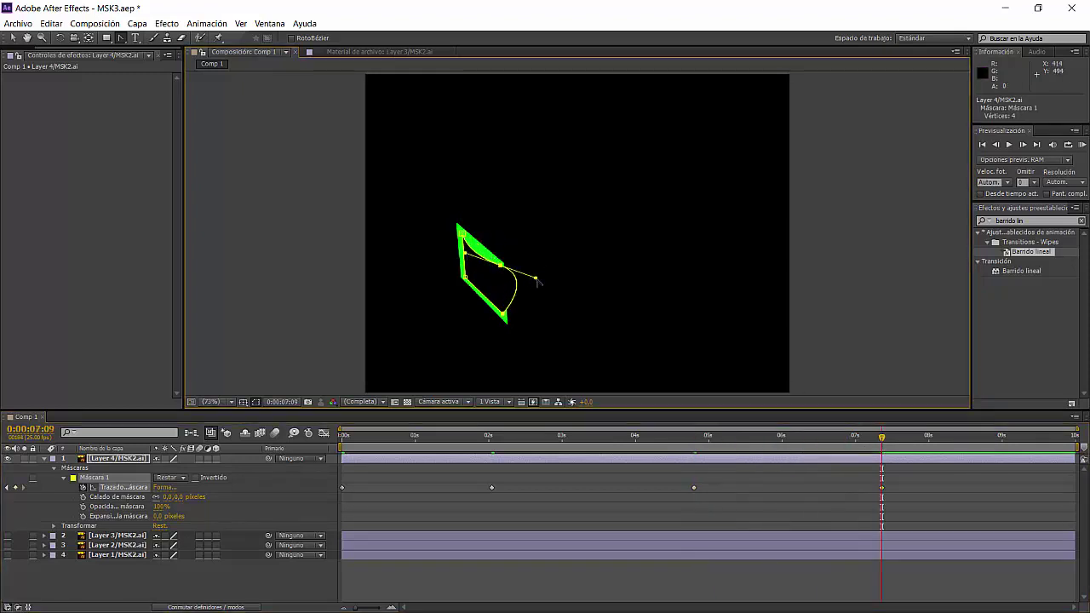
drag(537, 281, 486, 283)
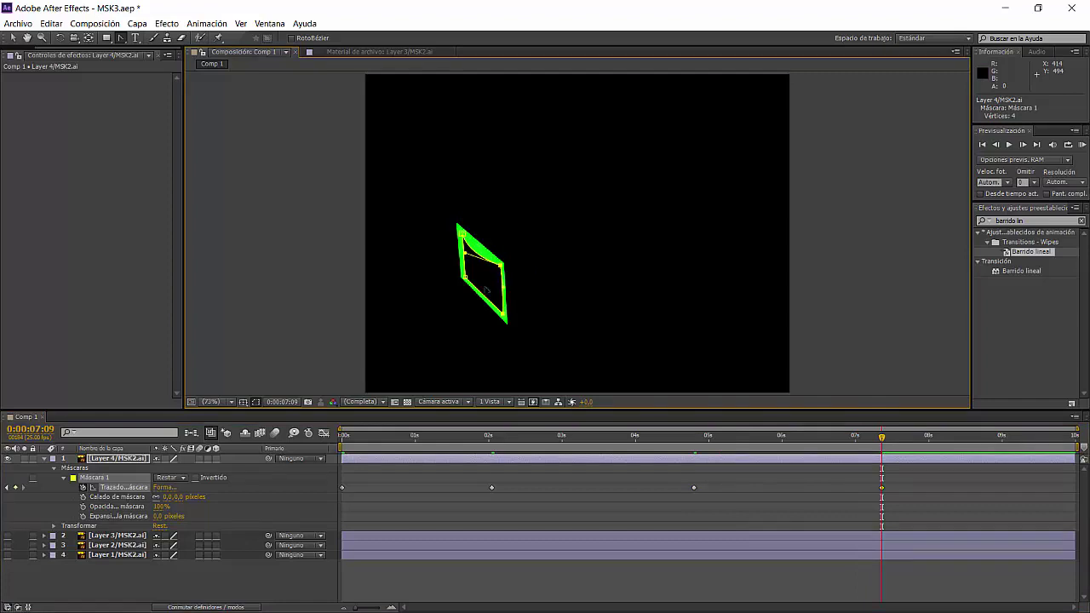
click(462, 233)
drag(464, 222, 456, 212)
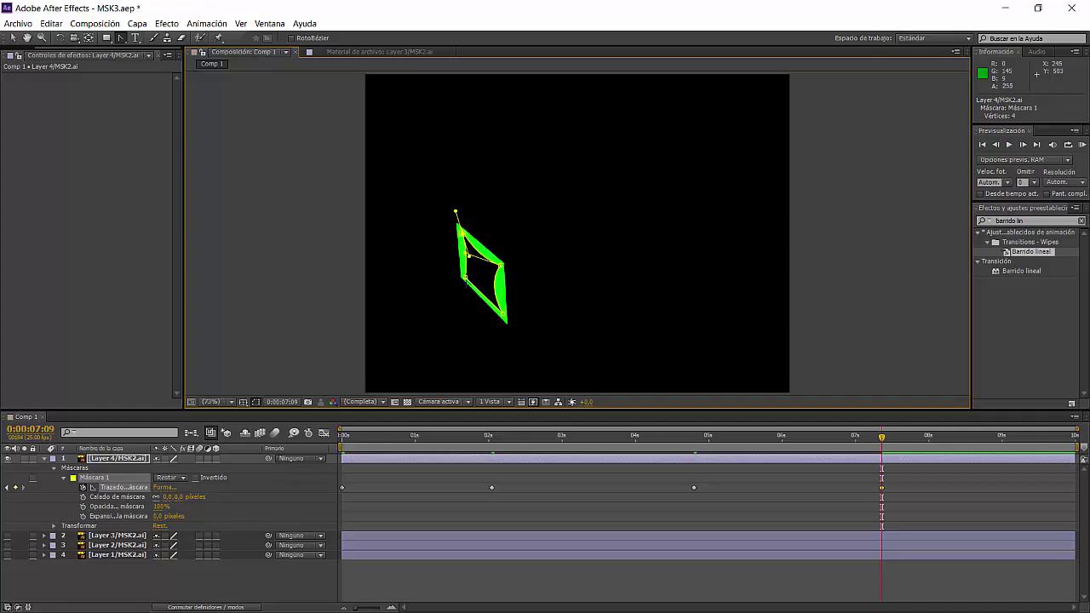
click(465, 276)
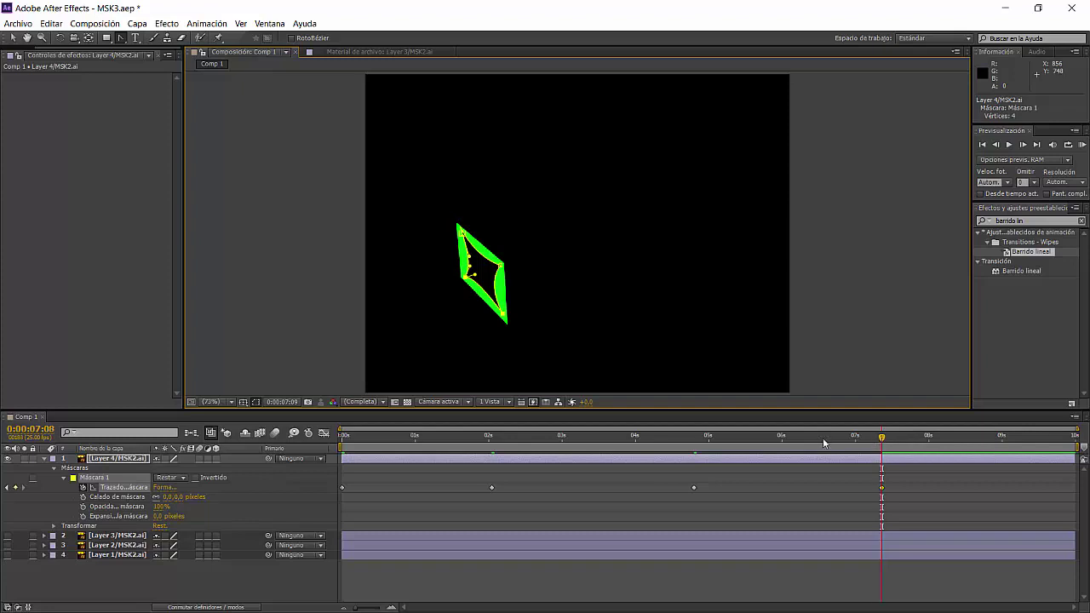
key(Home)
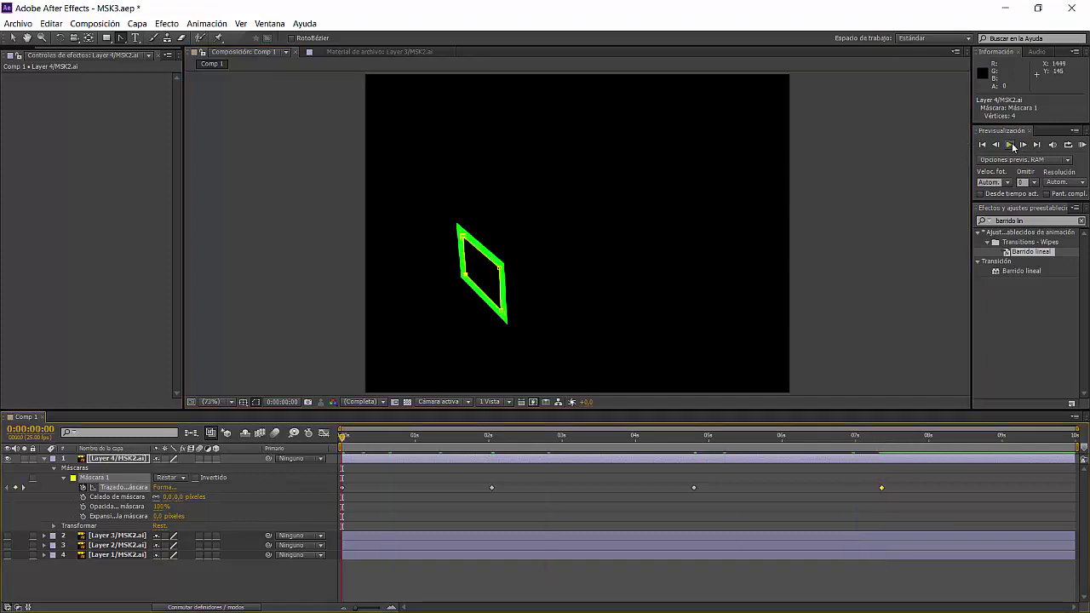
- Play a preview of Comp 1 from the beginning in the Previsualización panel
click(1009, 145)
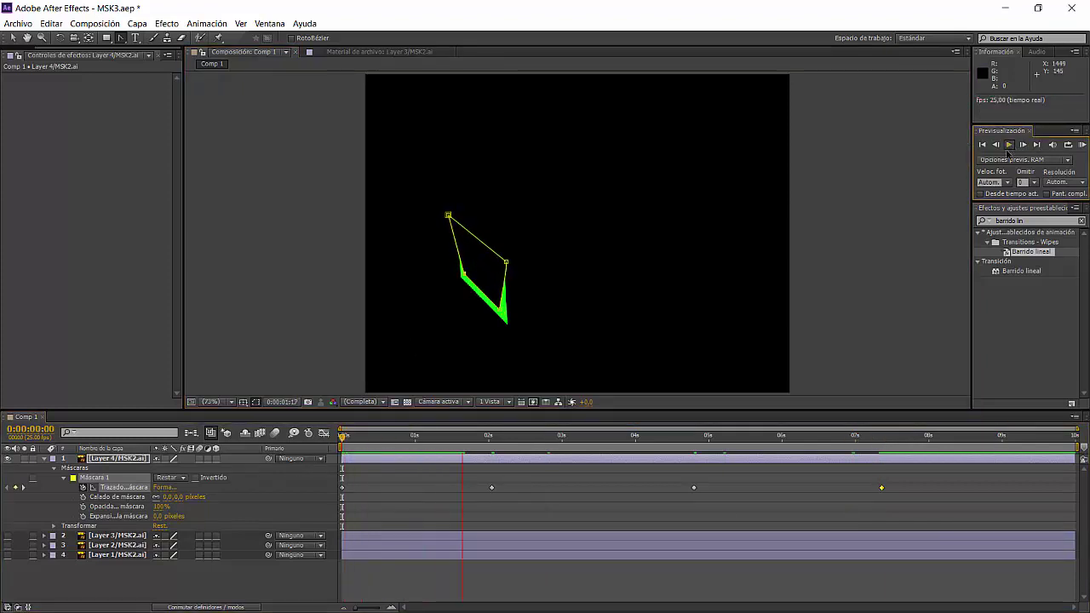